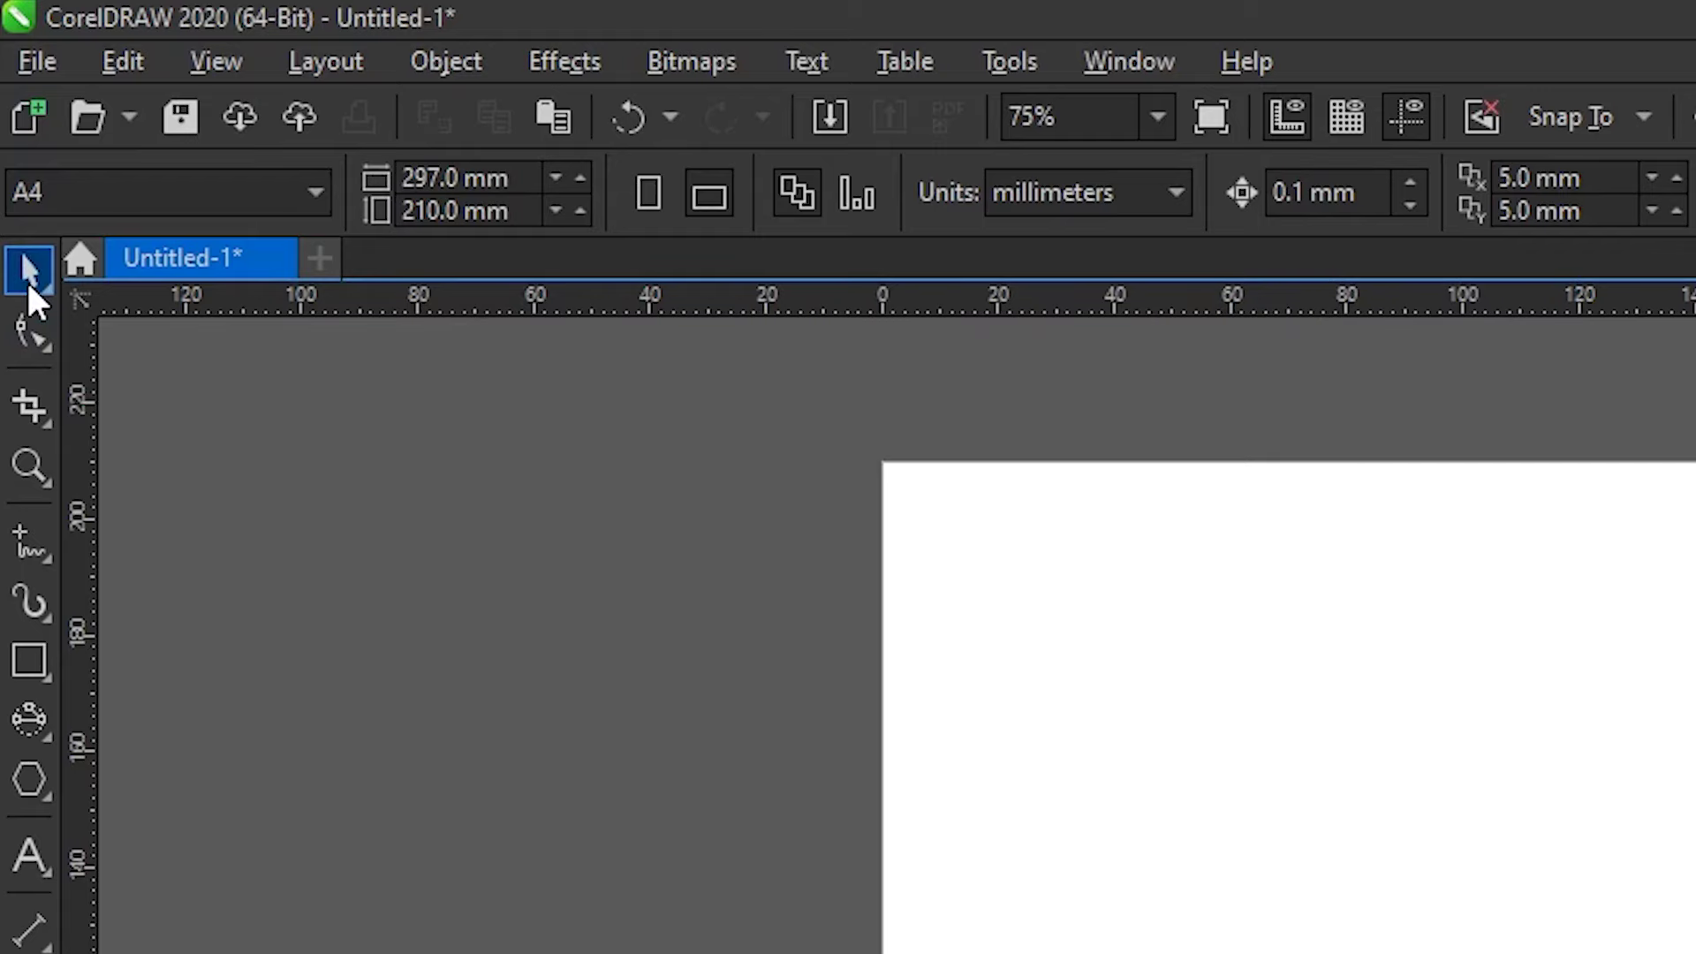
Draw a square about 42 mm wide in the upper-left part of the page with the Rectangle tool
left_click(29, 284)
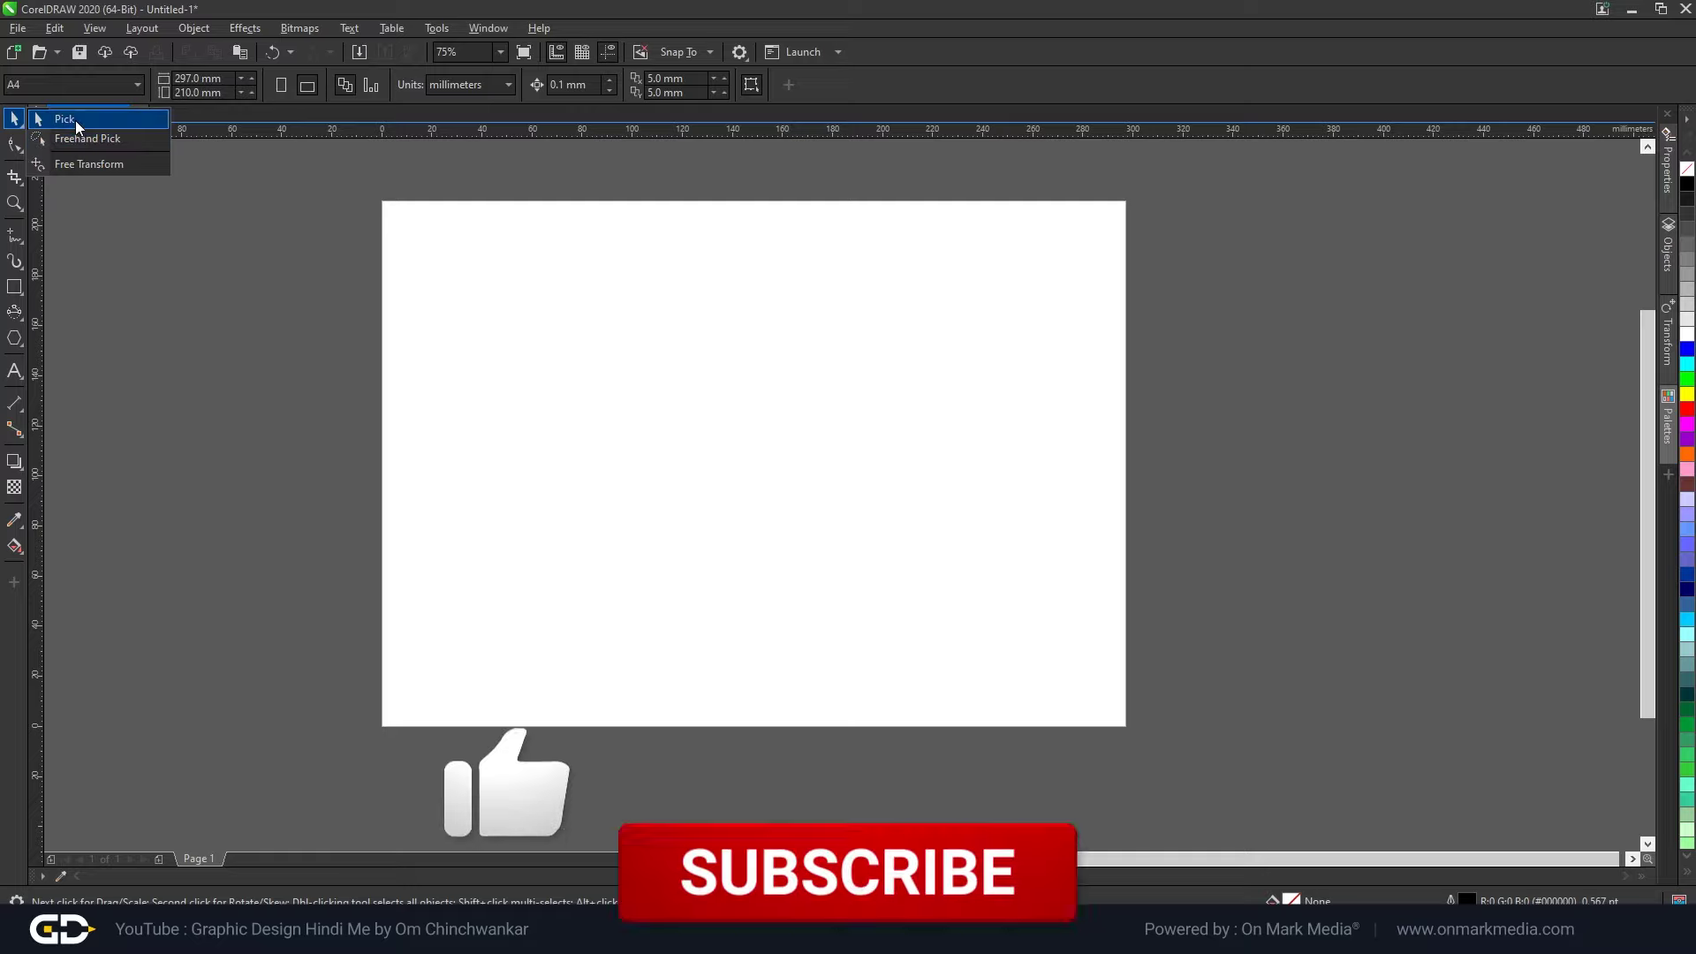
left_click(76, 120)
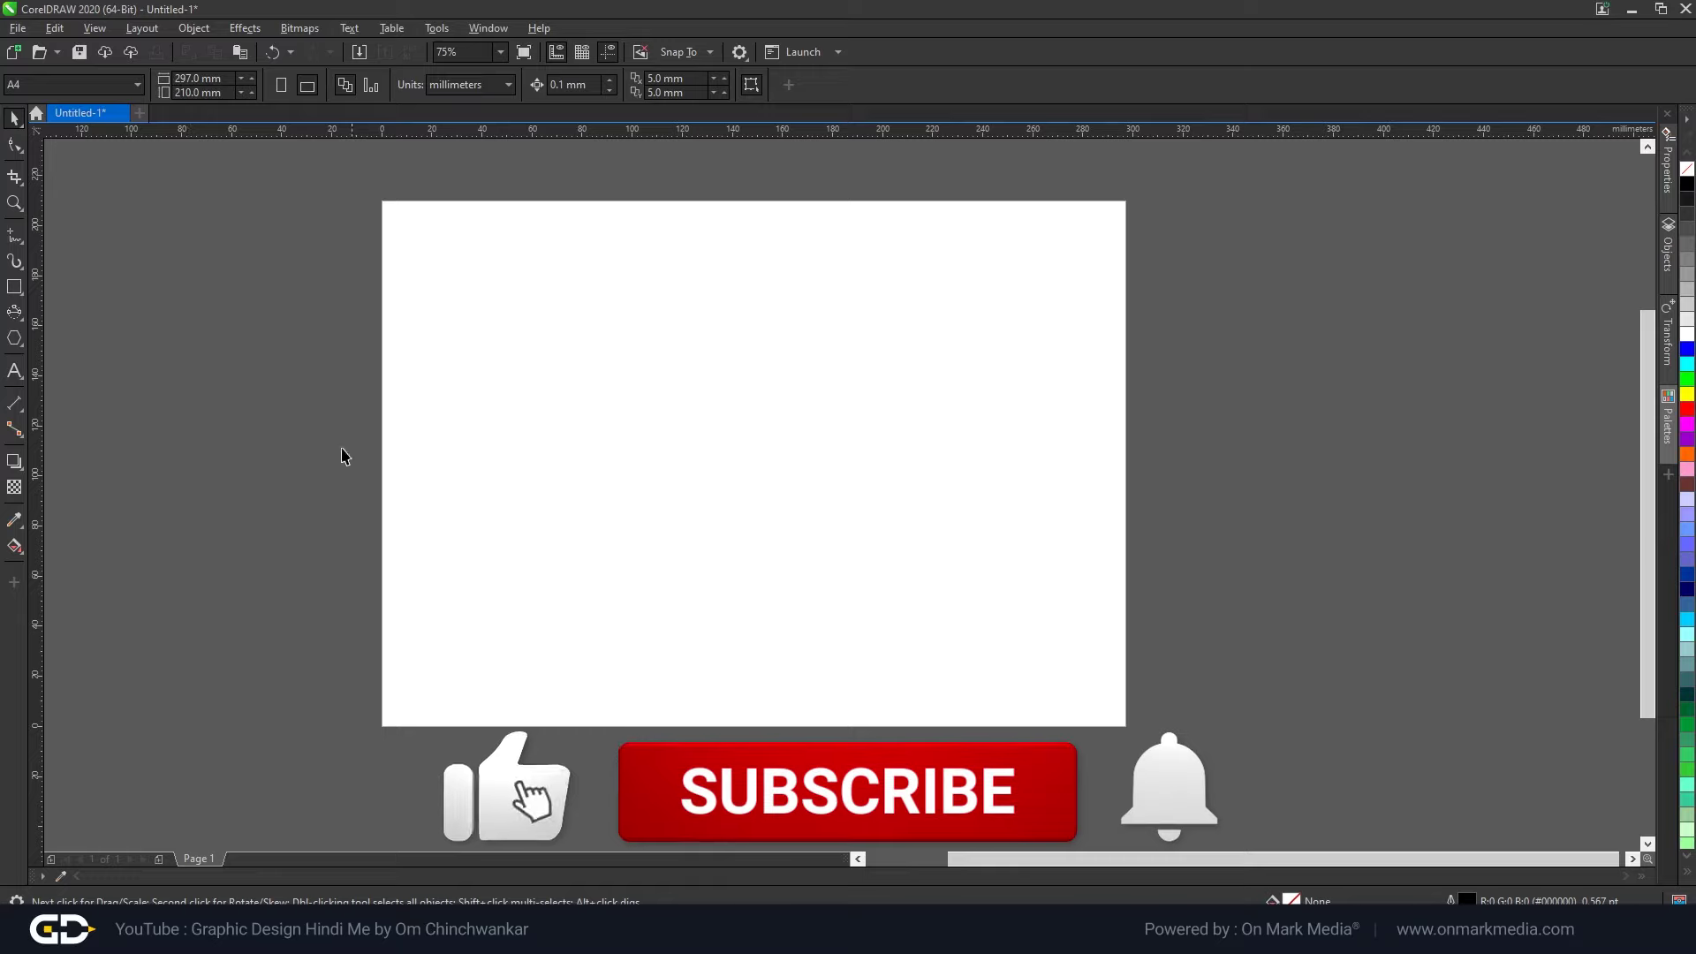
left_click(13, 288)
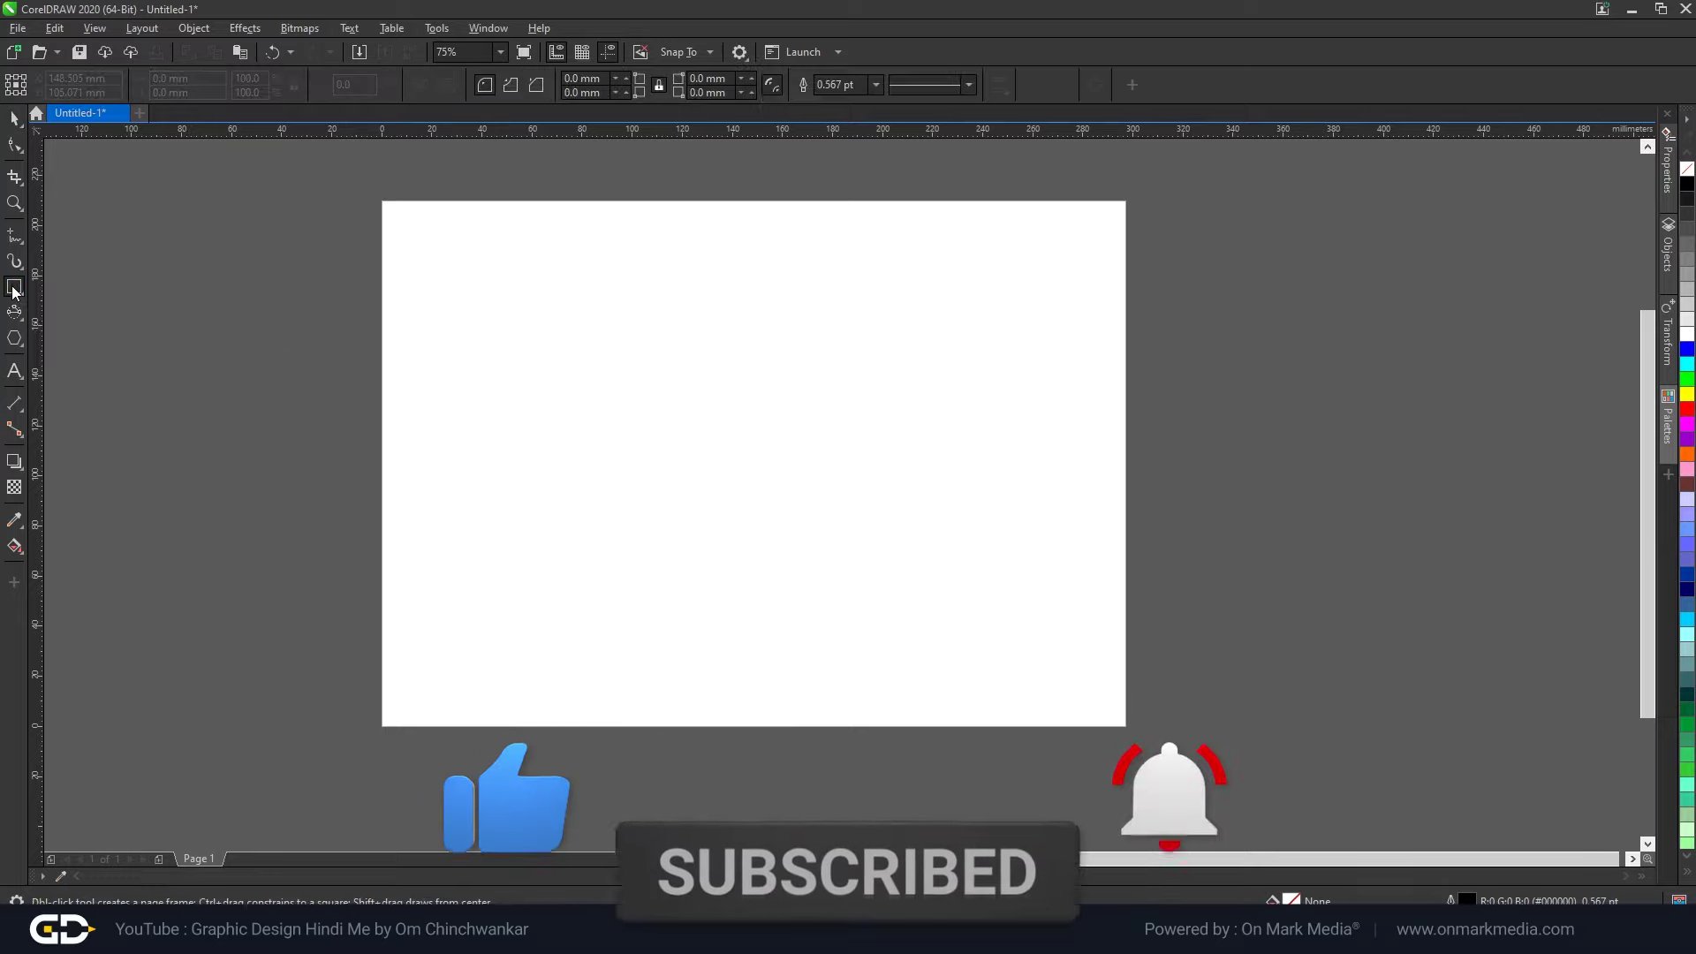
left_click_drag(488, 317, 569, 376)
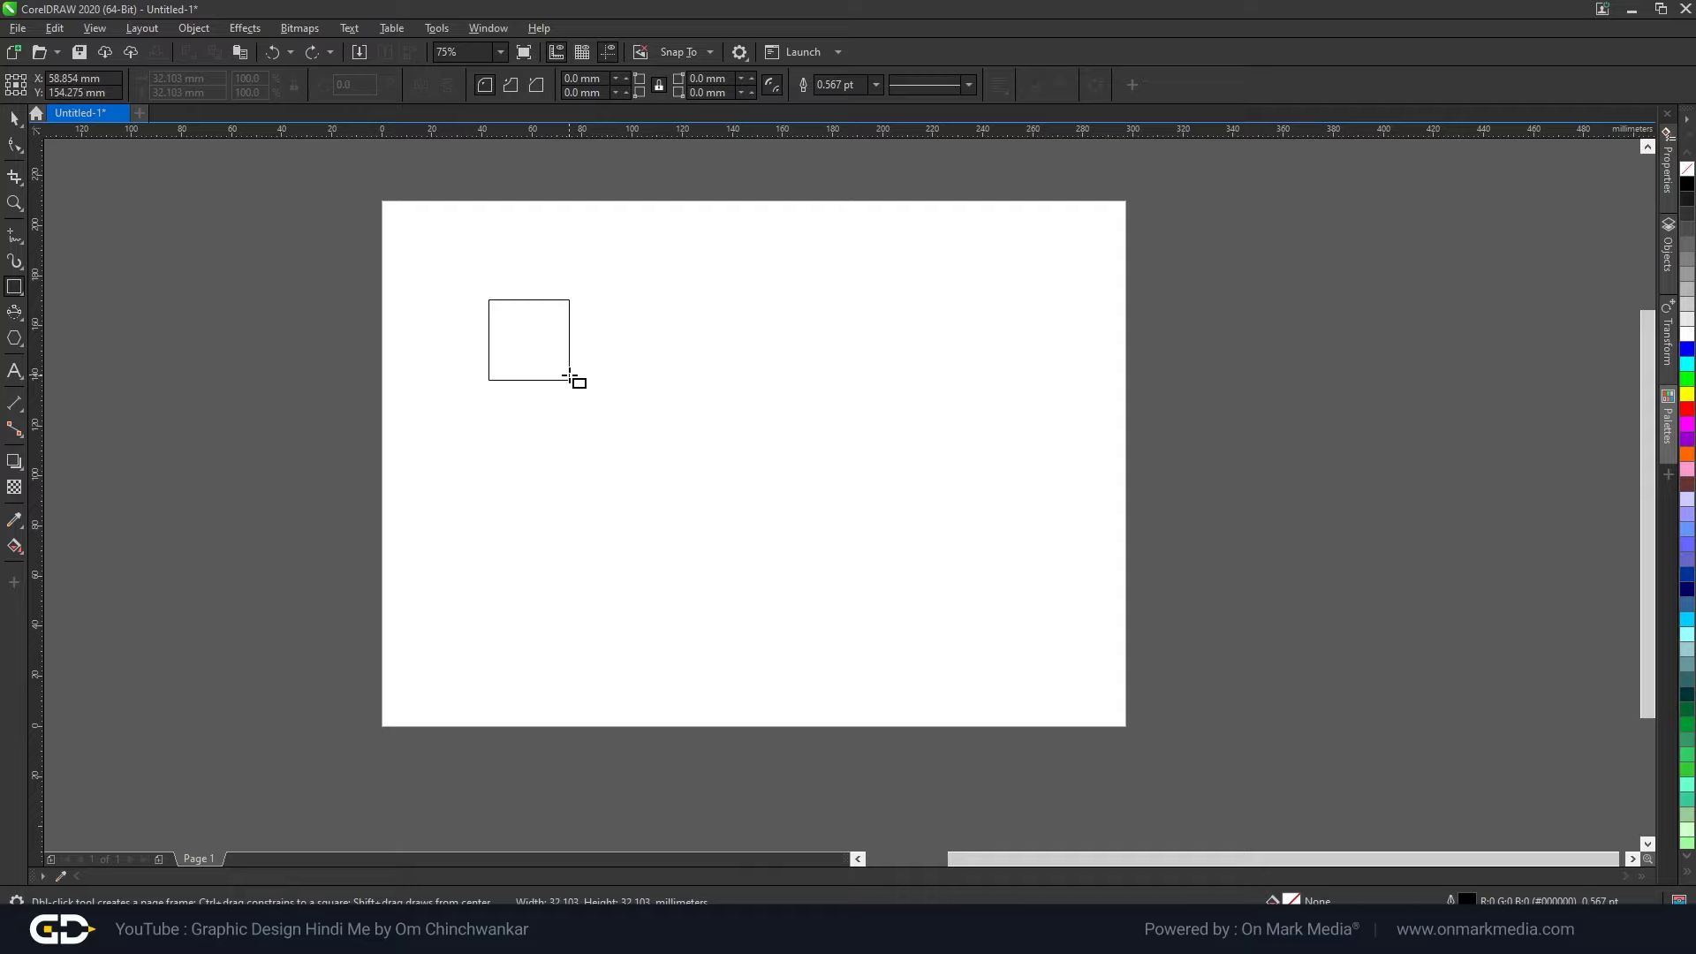
left_click_drag(570, 376, 541, 351)
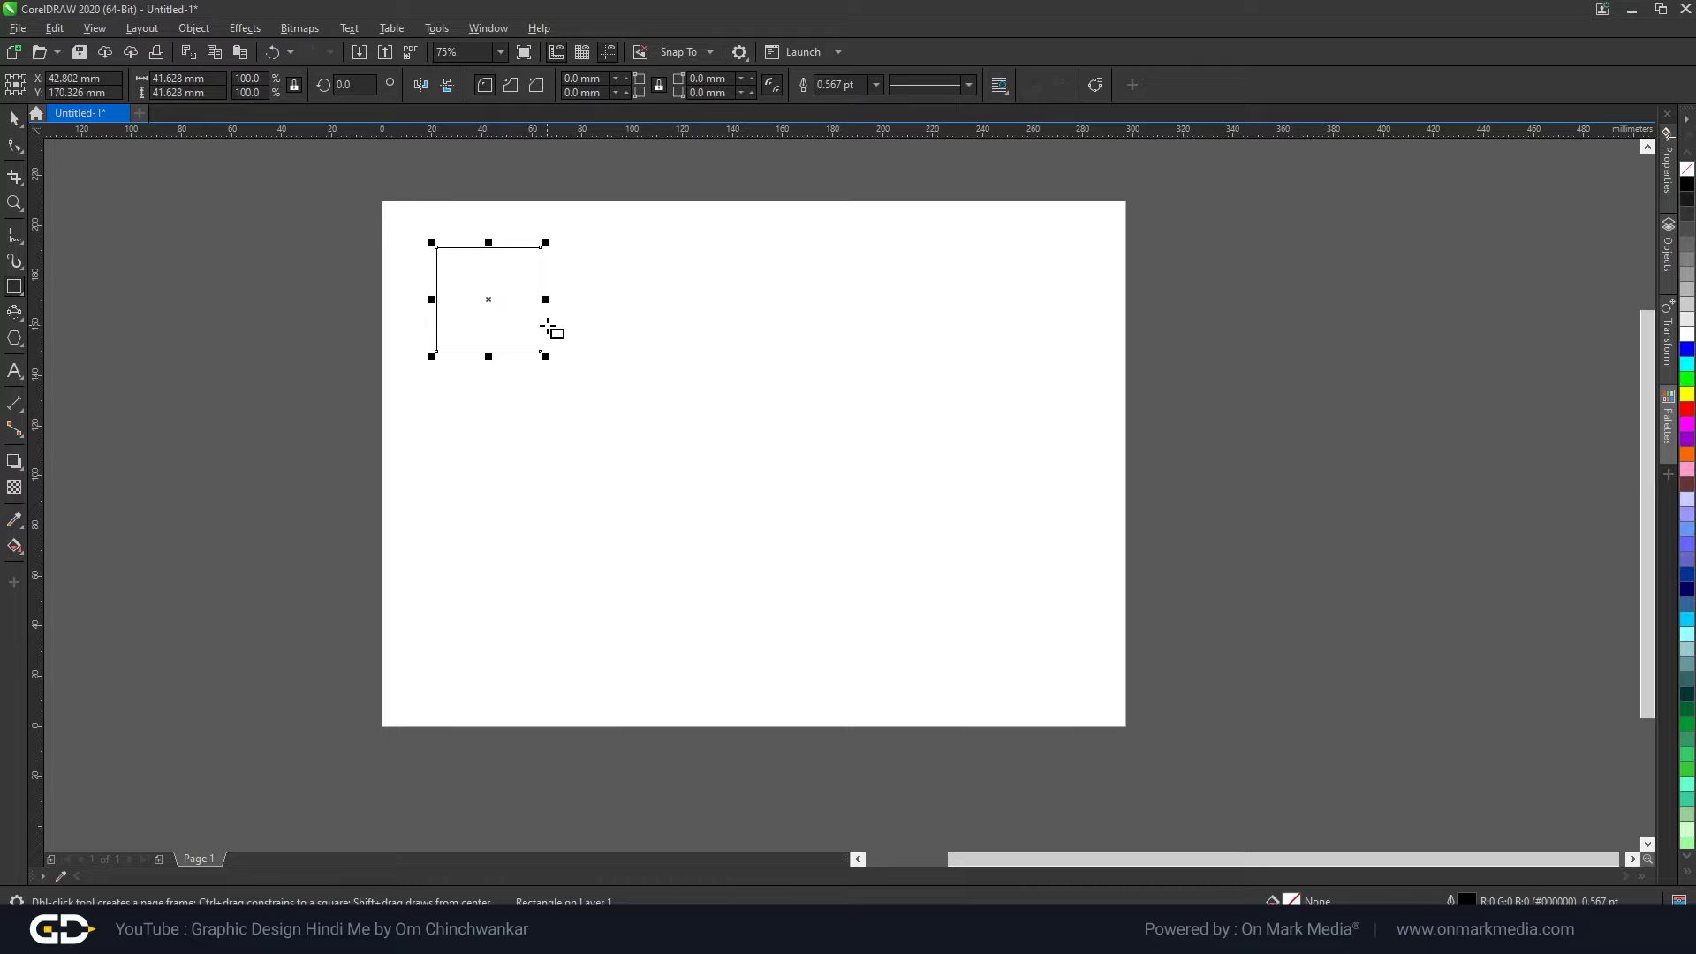
Move the square toward the middle of the page with the Pick tool and enlarge it to about 57 mm
left_click(12, 118)
left_click_drag(496, 298, 653, 439)
left_click_drag(704, 385, 768, 345)
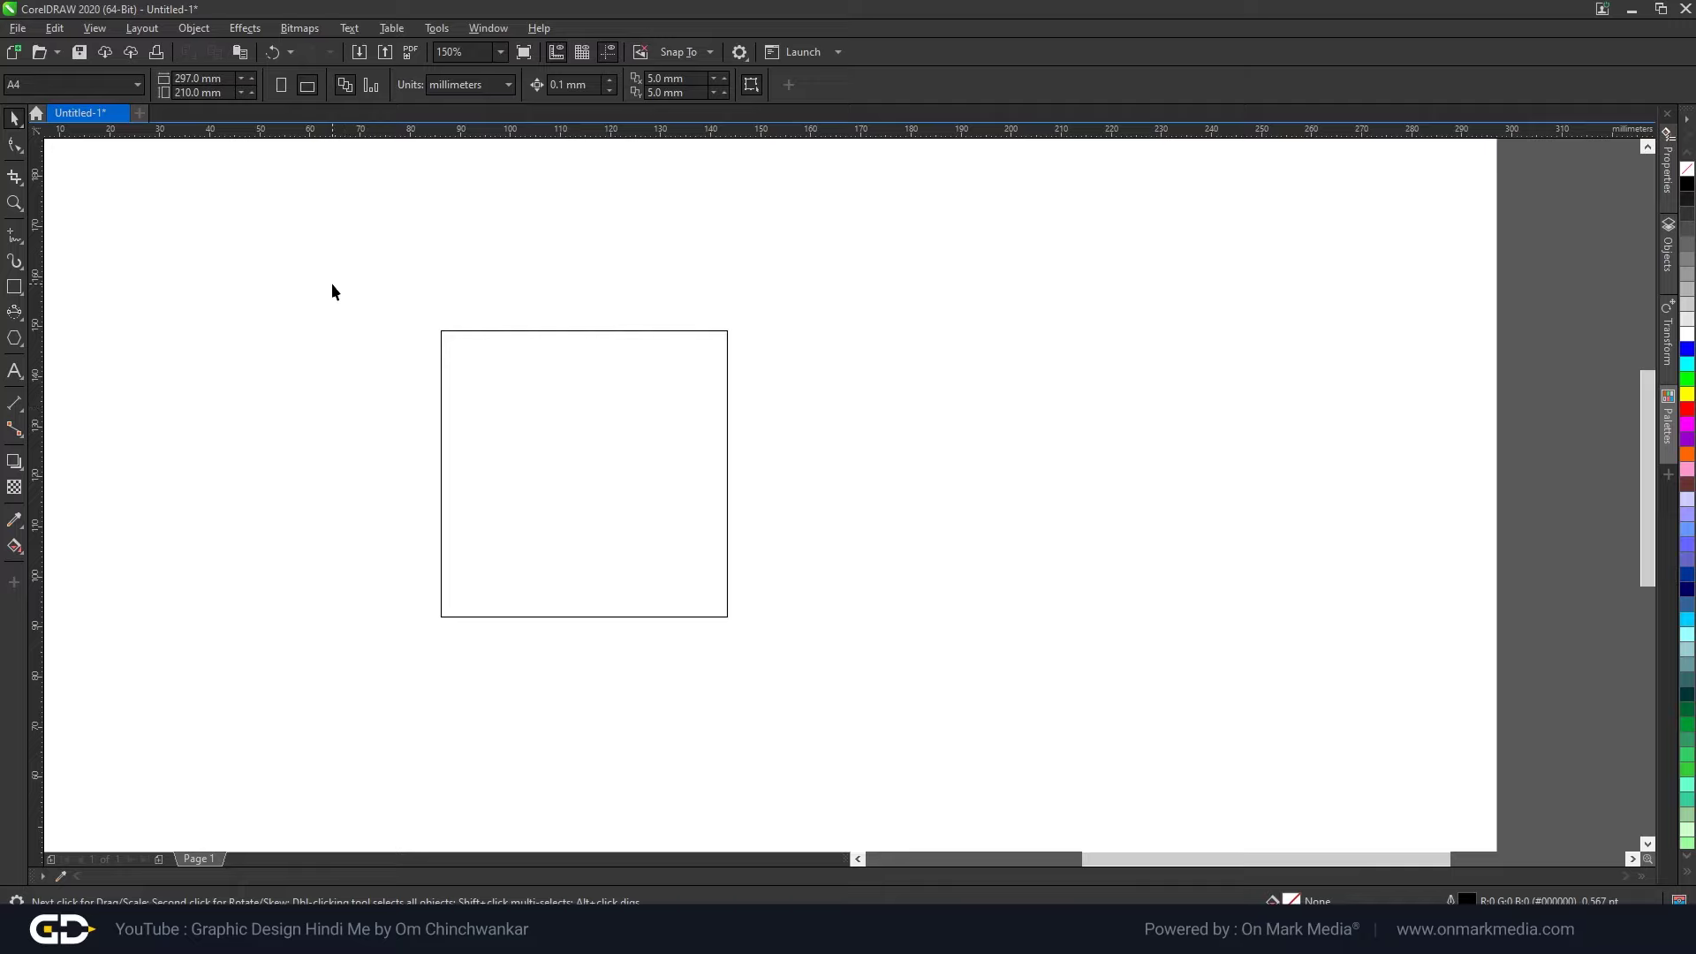
Practise selecting the square directly and with a marquee drawn around it, clearing the selection each time
left_click(461, 378)
left_click(357, 375)
left_click_drag(362, 265, 646, 572)
left_click_drag(775, 694, 793, 719)
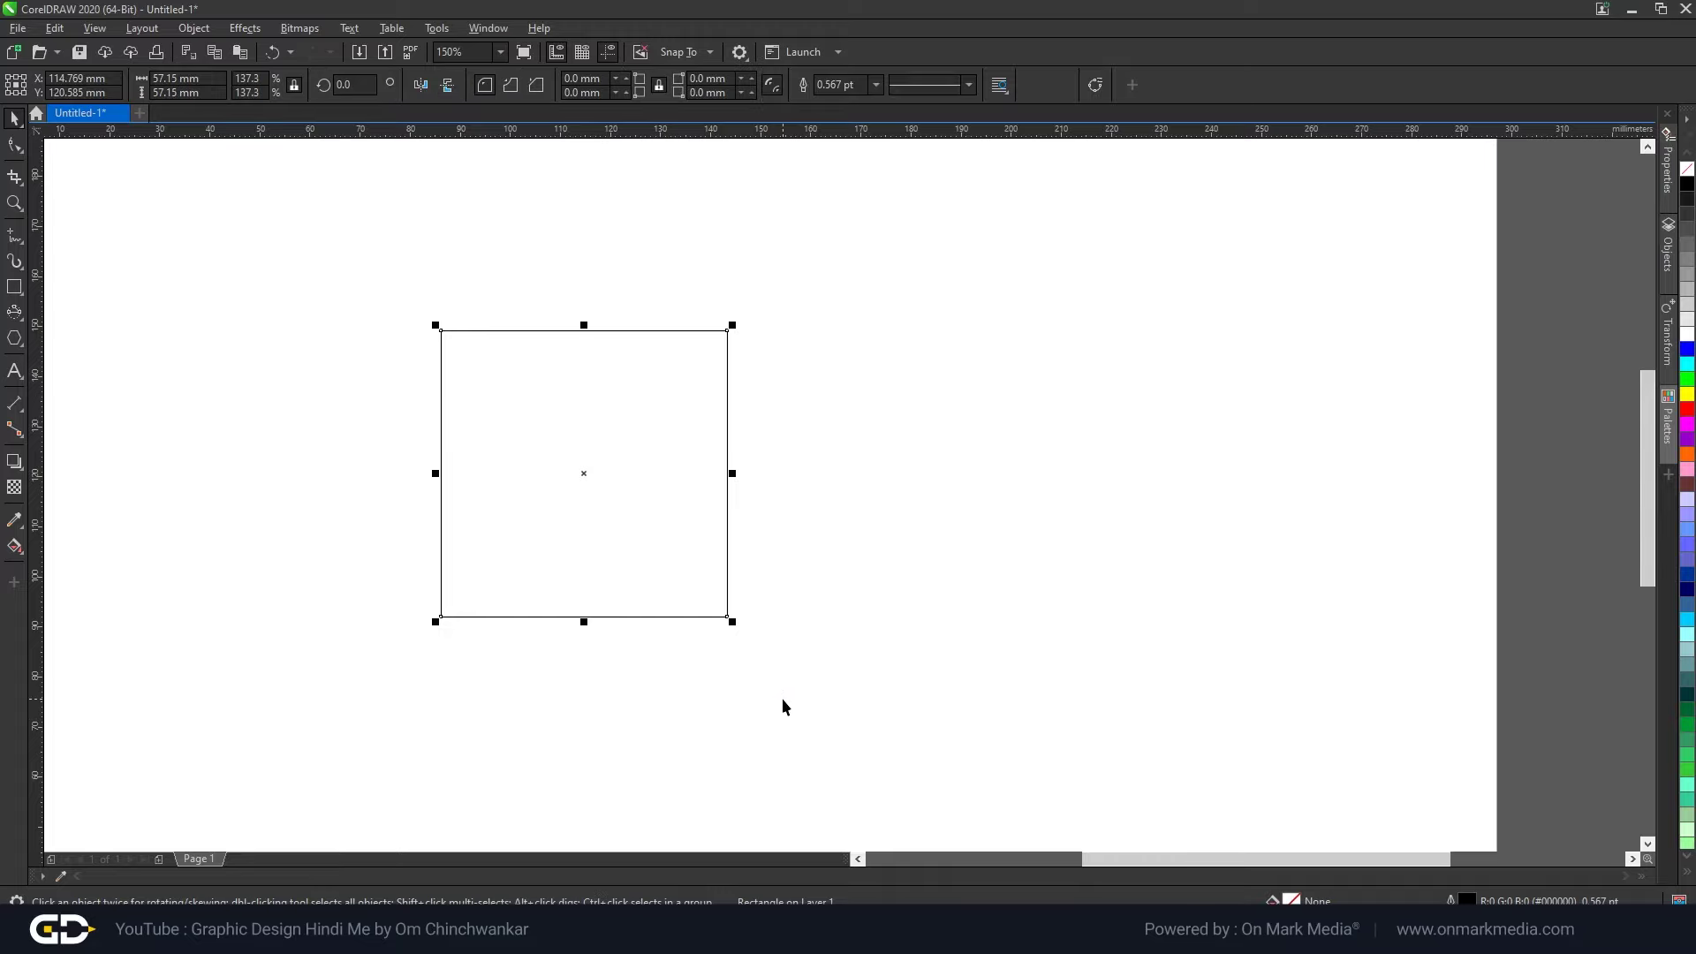
left_click(782, 698)
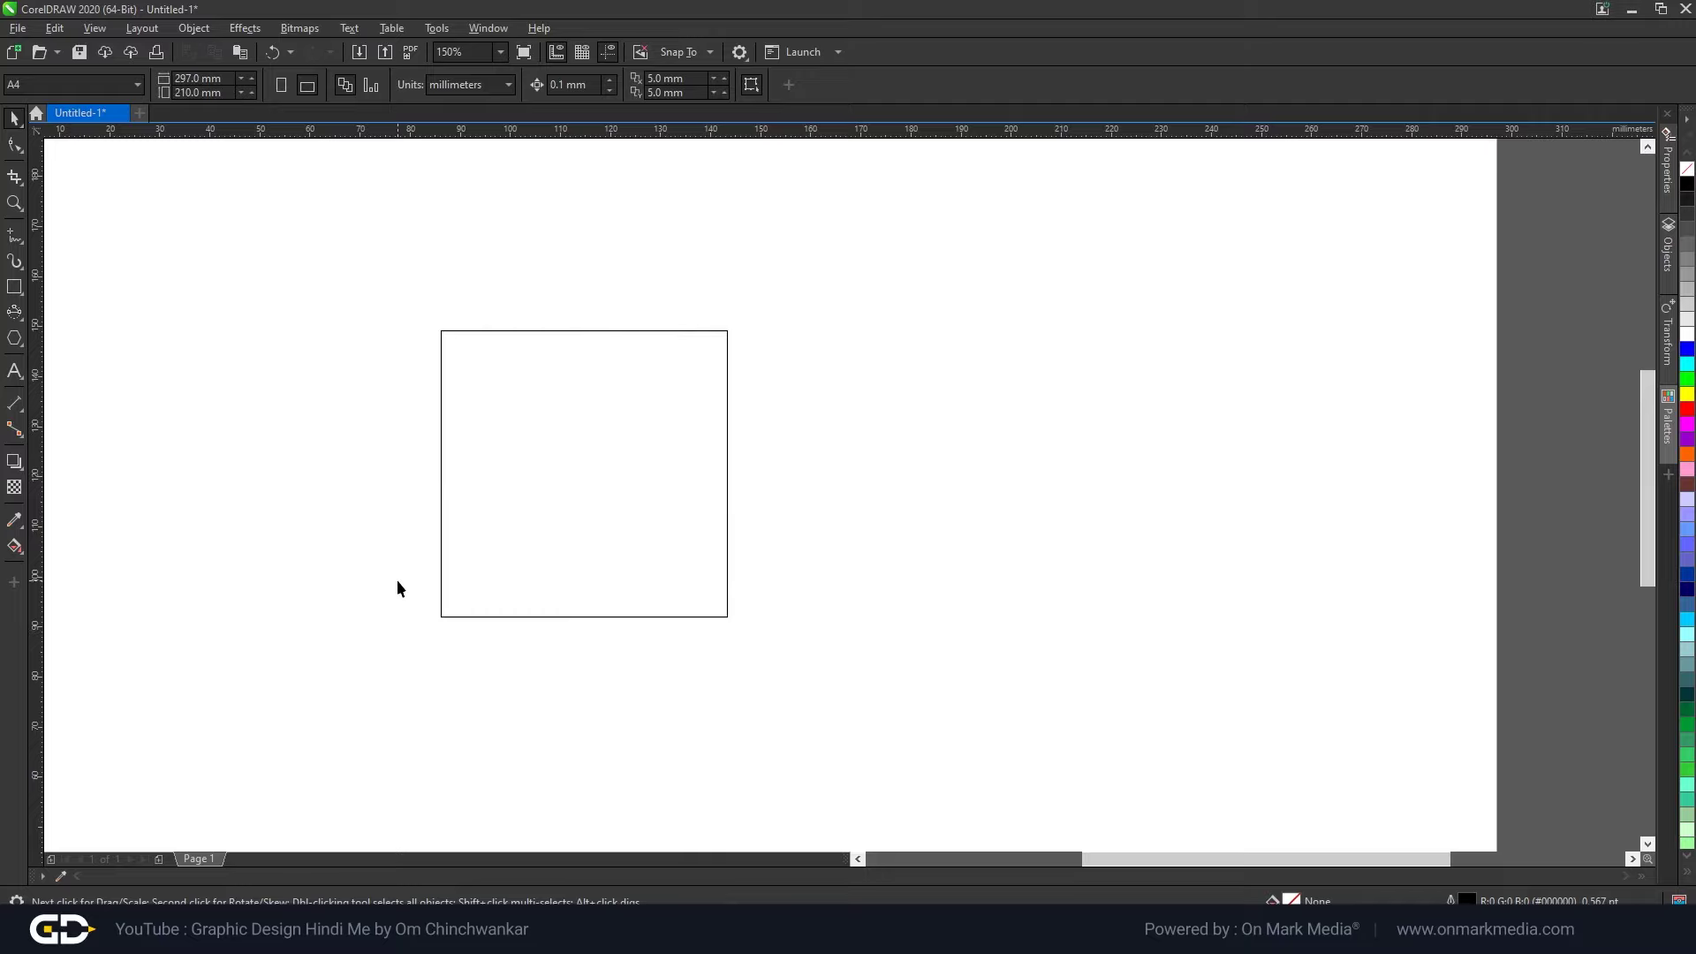
left_click_drag(477, 654, 487, 667)
Bring up the square's rotation handles and try rotating it from its upper-right corner
left_click(608, 439)
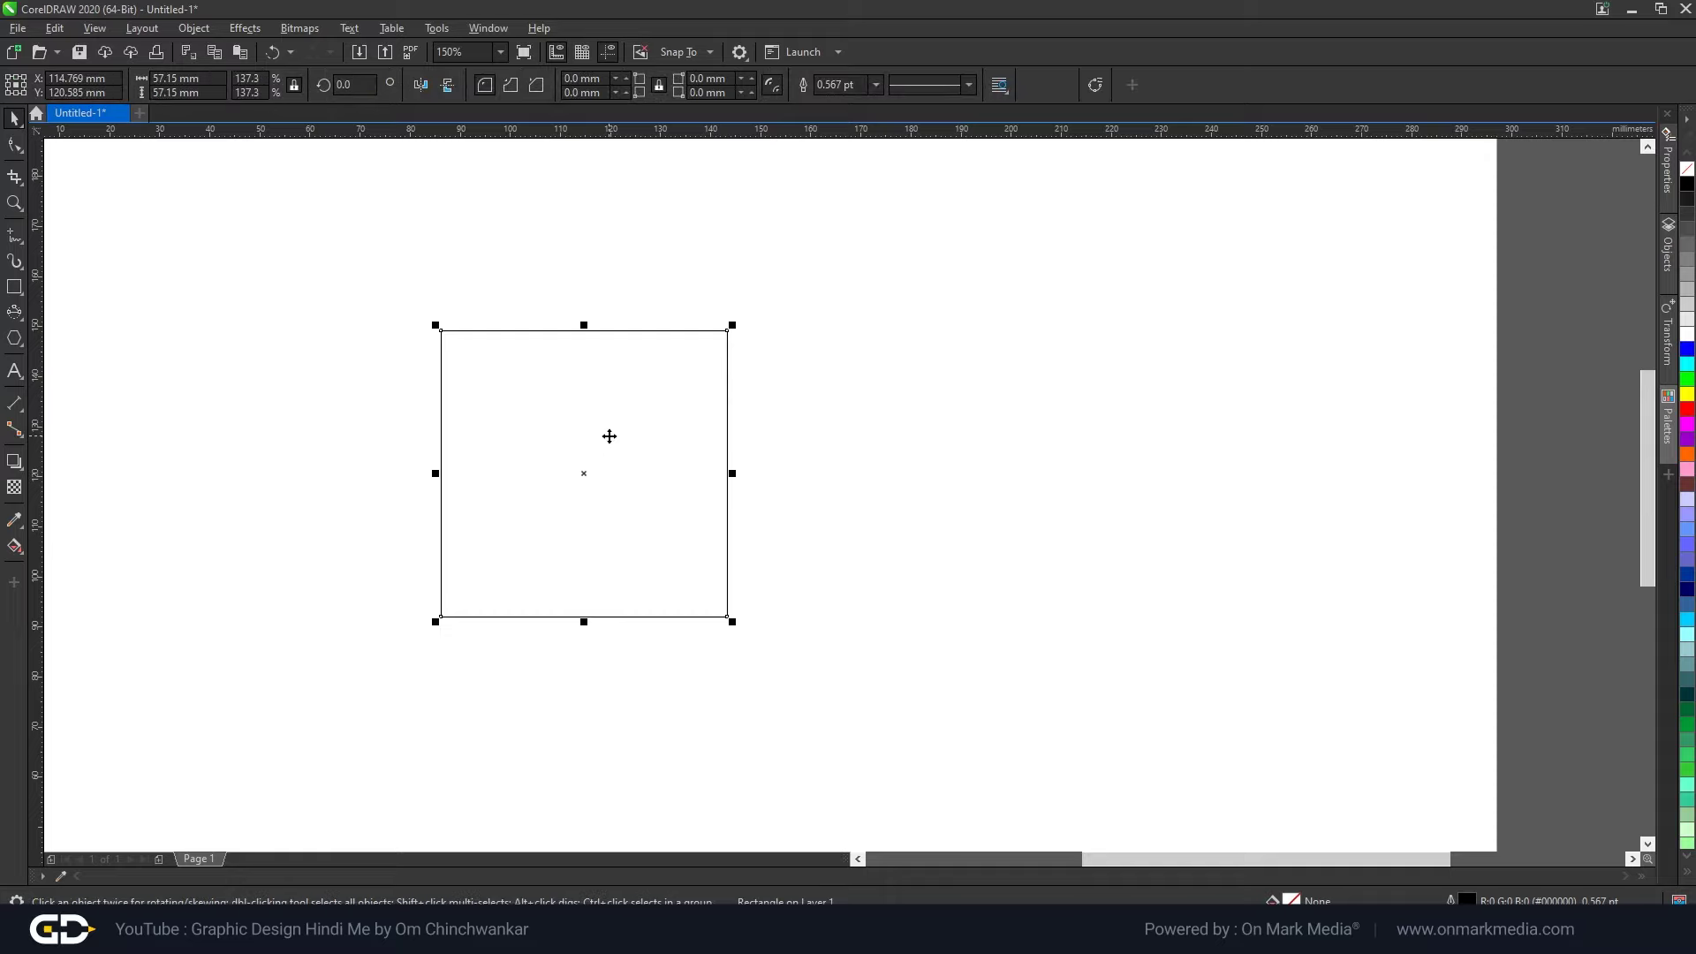
left_click(610, 436)
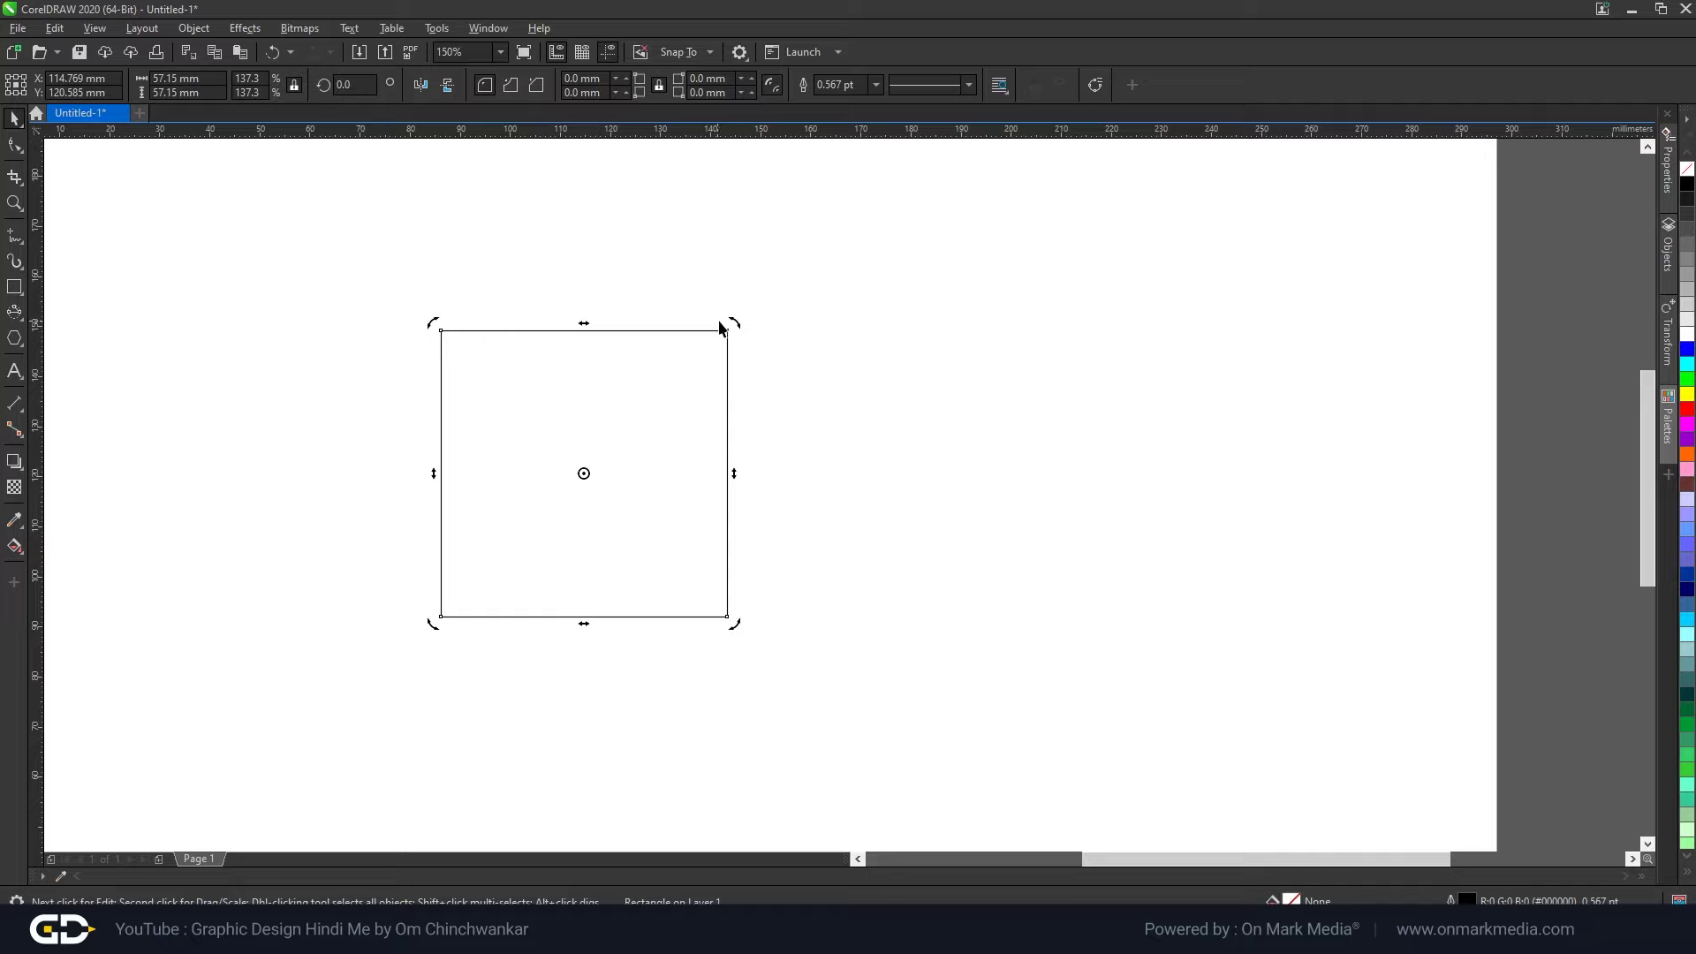
left_click_drag(738, 318, 777, 483)
left_click_drag(445, 465, 442, 474)
left_click_drag(734, 324, 552, 461)
key("Escape")
left_click(583, 474)
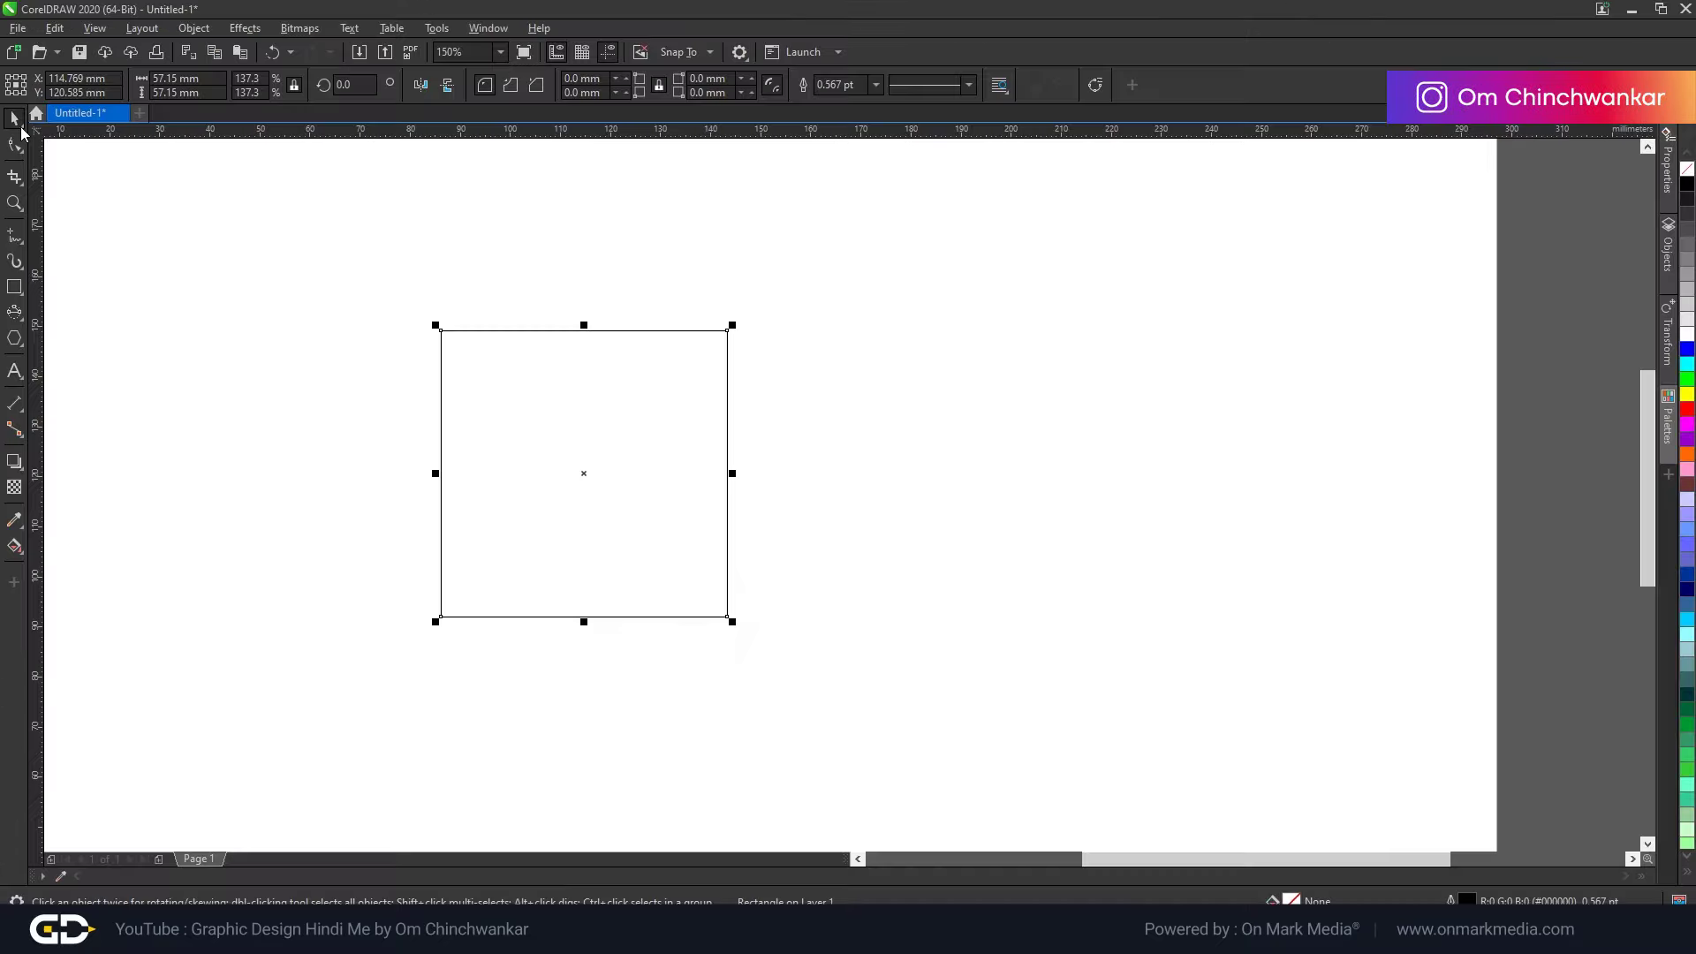
With the Freehand Pick tool, make a scaled-down copy of the square, about 11 mm wide, at its centre
left_click(21, 131)
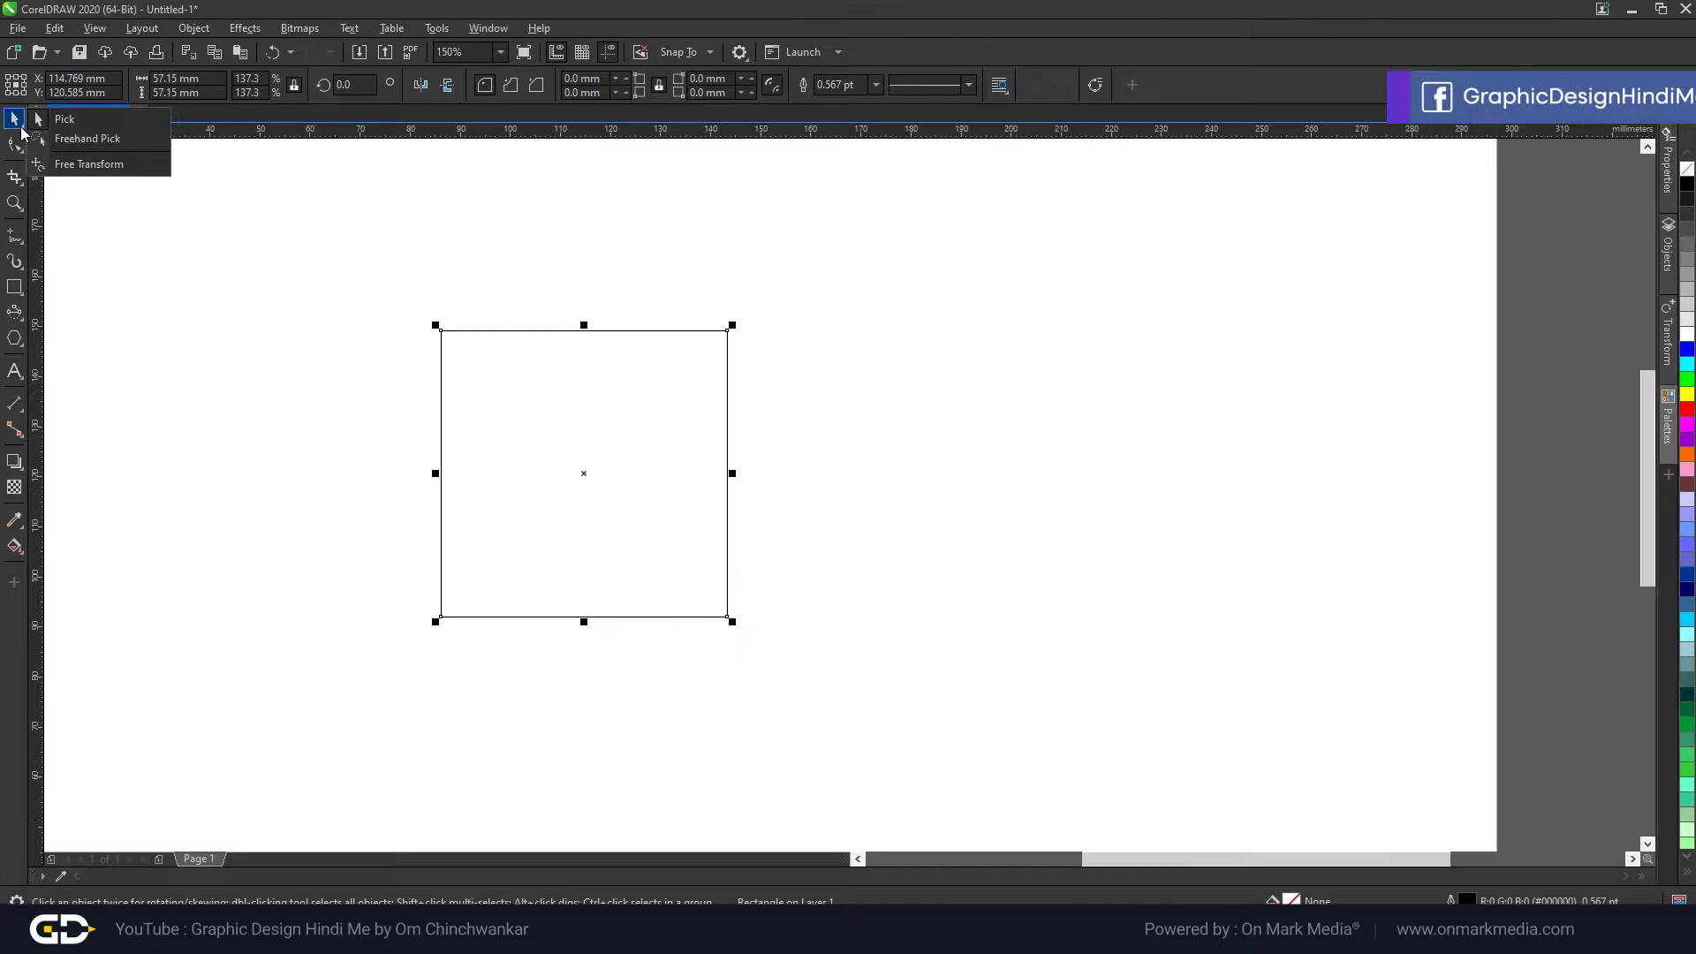
left_click(77, 137)
left_click(321, 310)
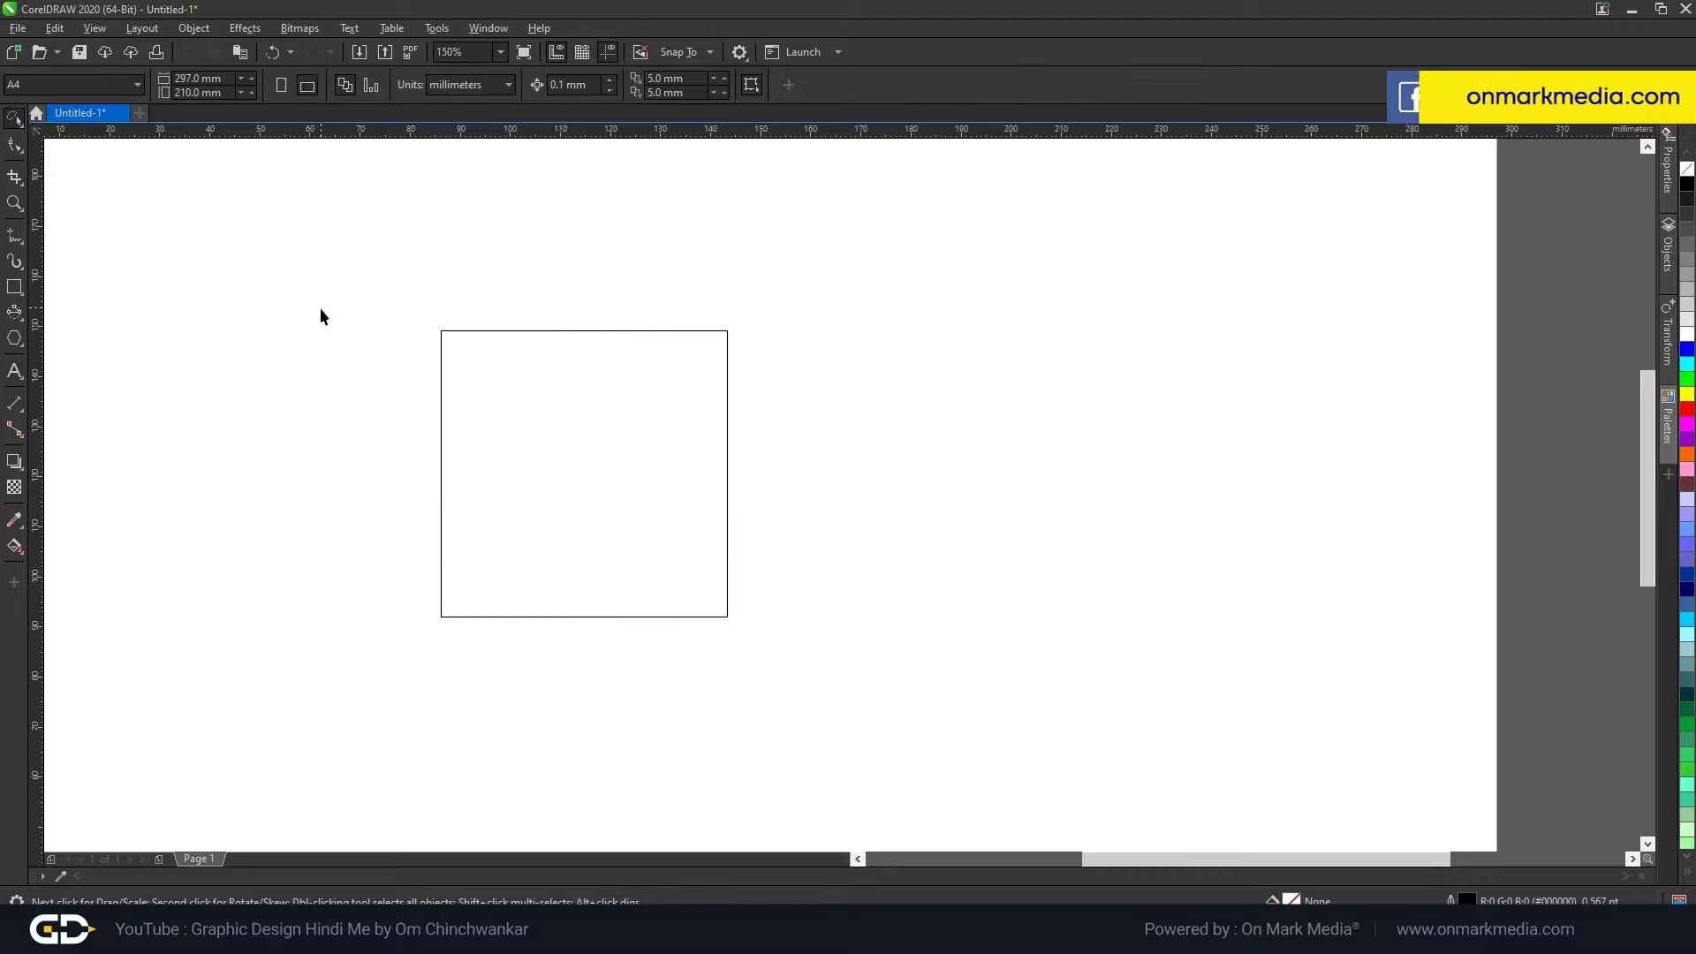
left_click(578, 389)
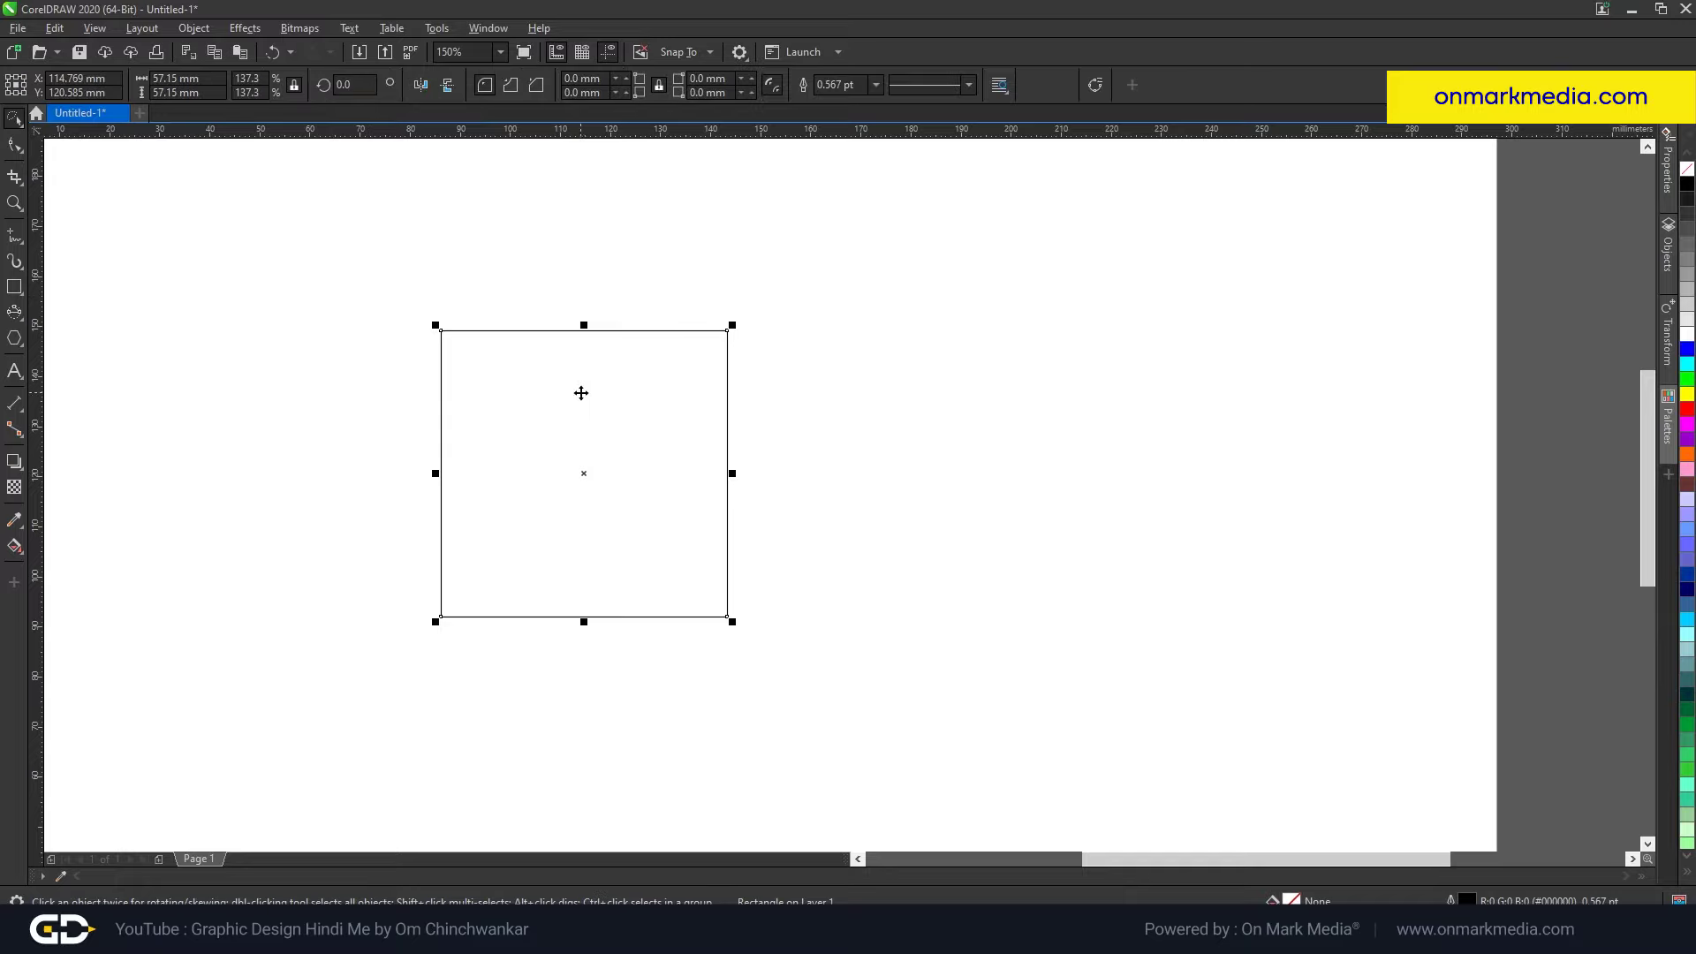
left_click_drag(732, 325, 629, 443)
right_click(629, 443)
left_click(628, 442, "shift")
left_click(877, 486)
left_click(612, 503)
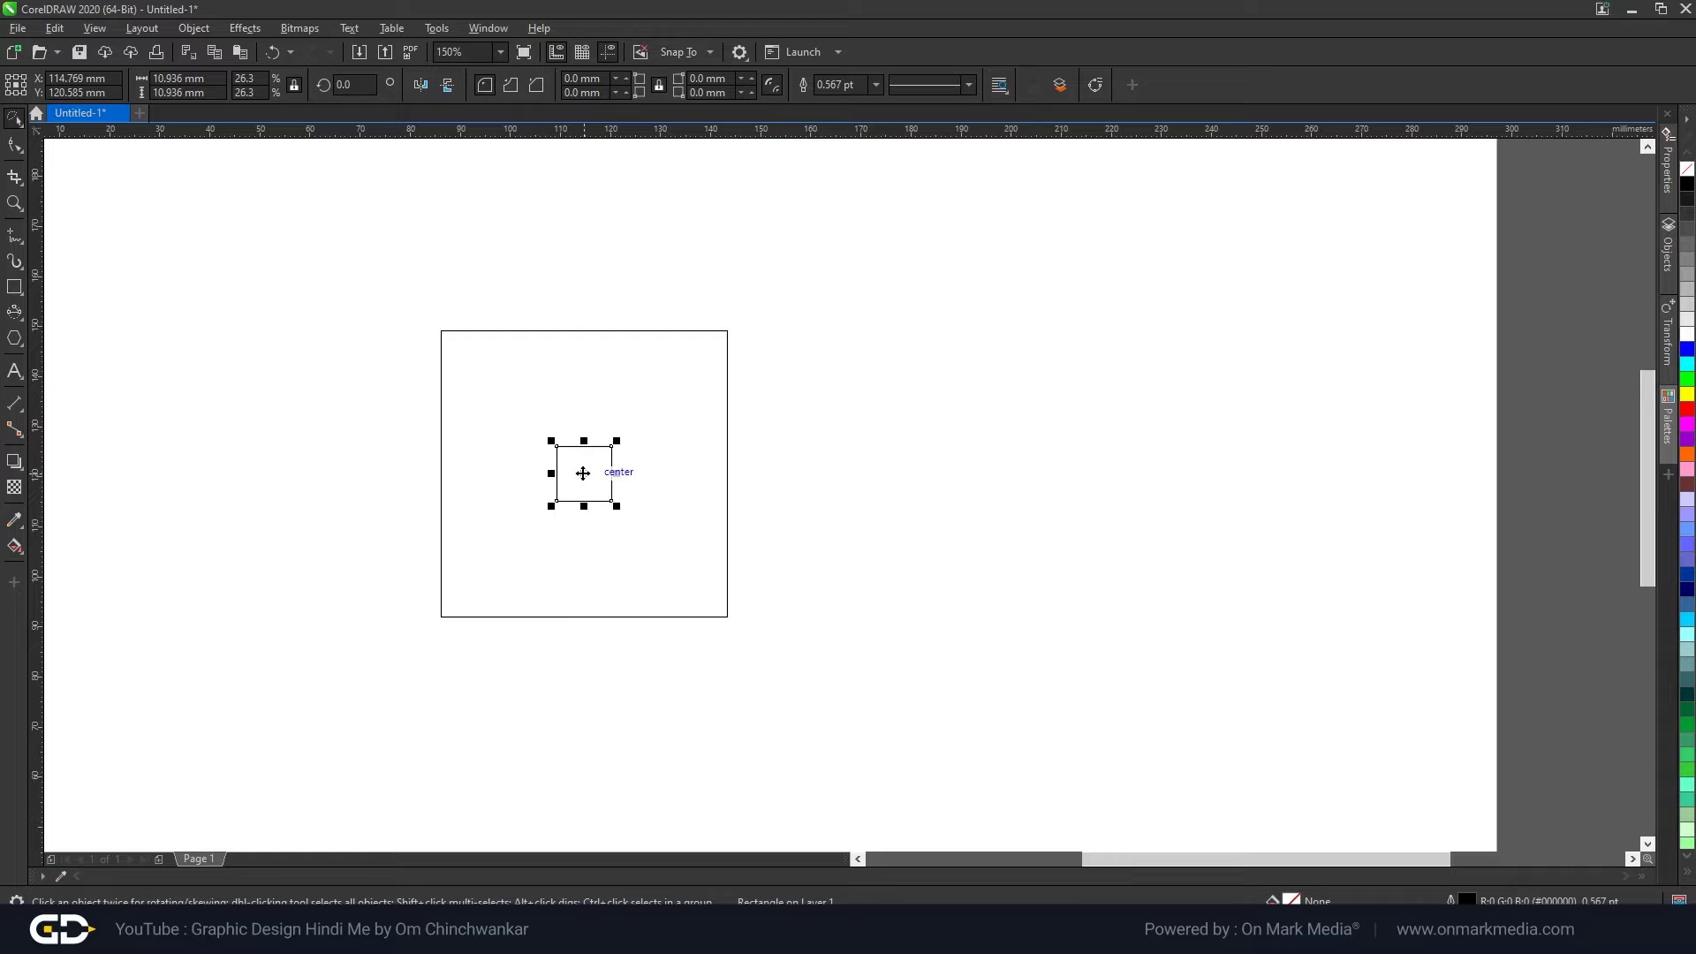
Duplicate the small square and place the copy in the upper-right part of the large square
left_click_drag(583, 473, 878, 463)
left_click_drag(878, 463, 879, 465)
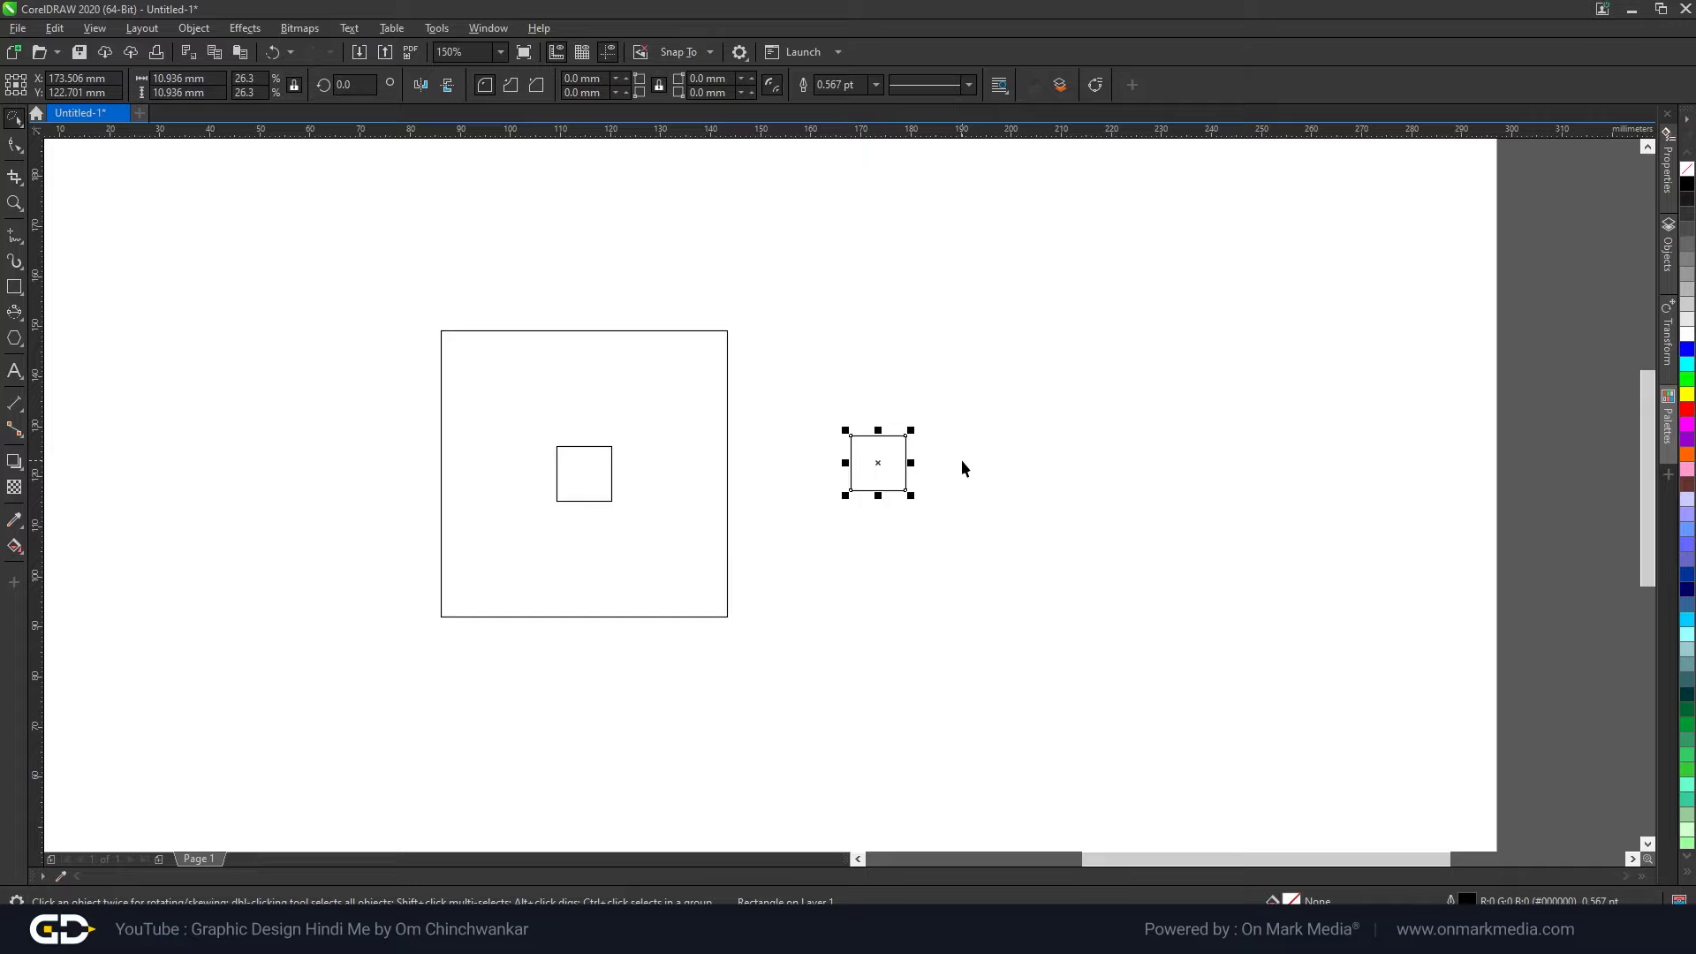
left_click_drag(877, 466, 654, 395)
key("space")
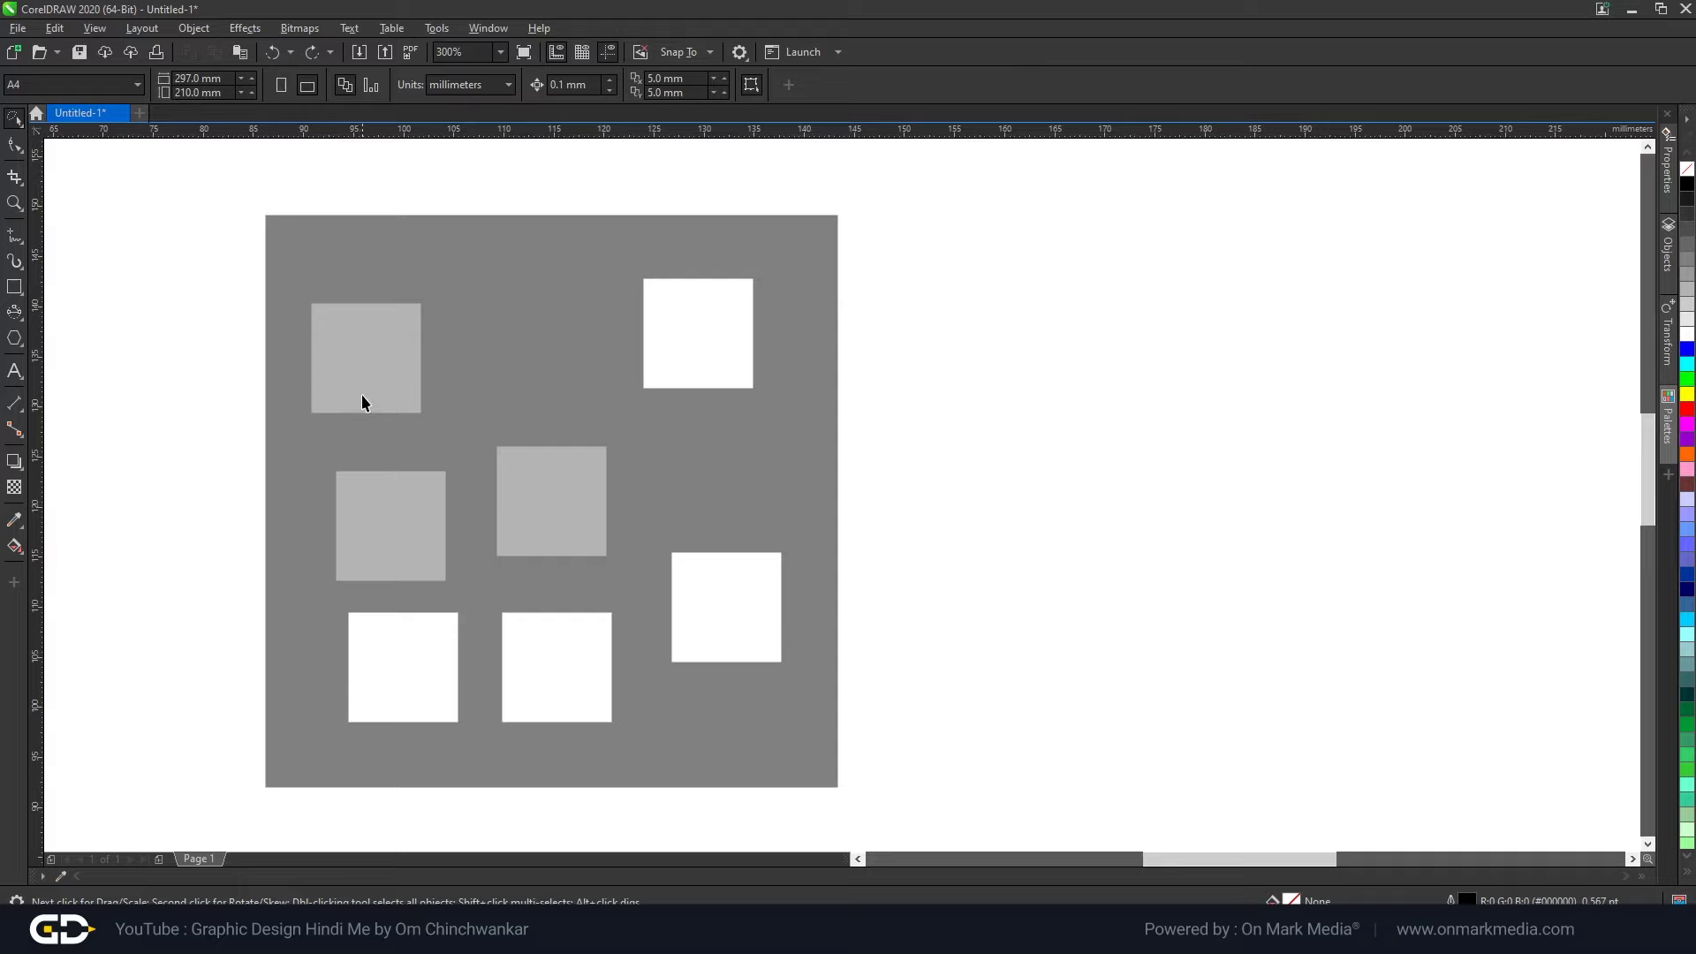
Lasso the two leftmost light gray squares with the Freehand Pick tool, and clear the selection
left_click(15, 119)
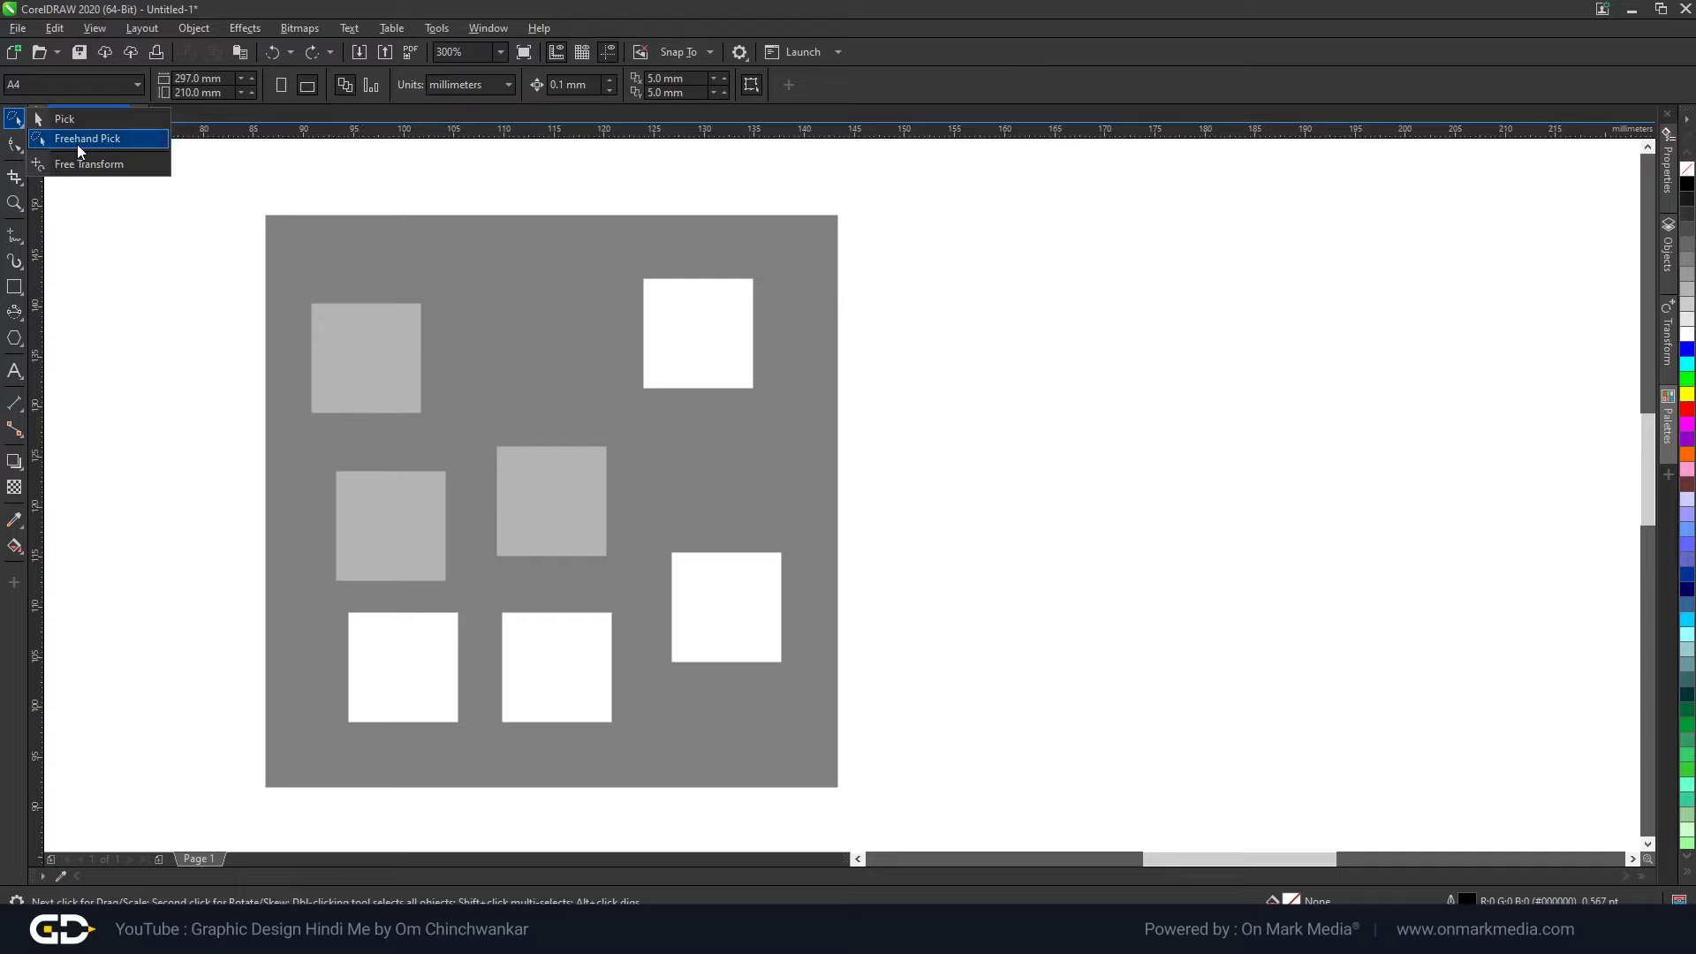
left_click(78, 146)
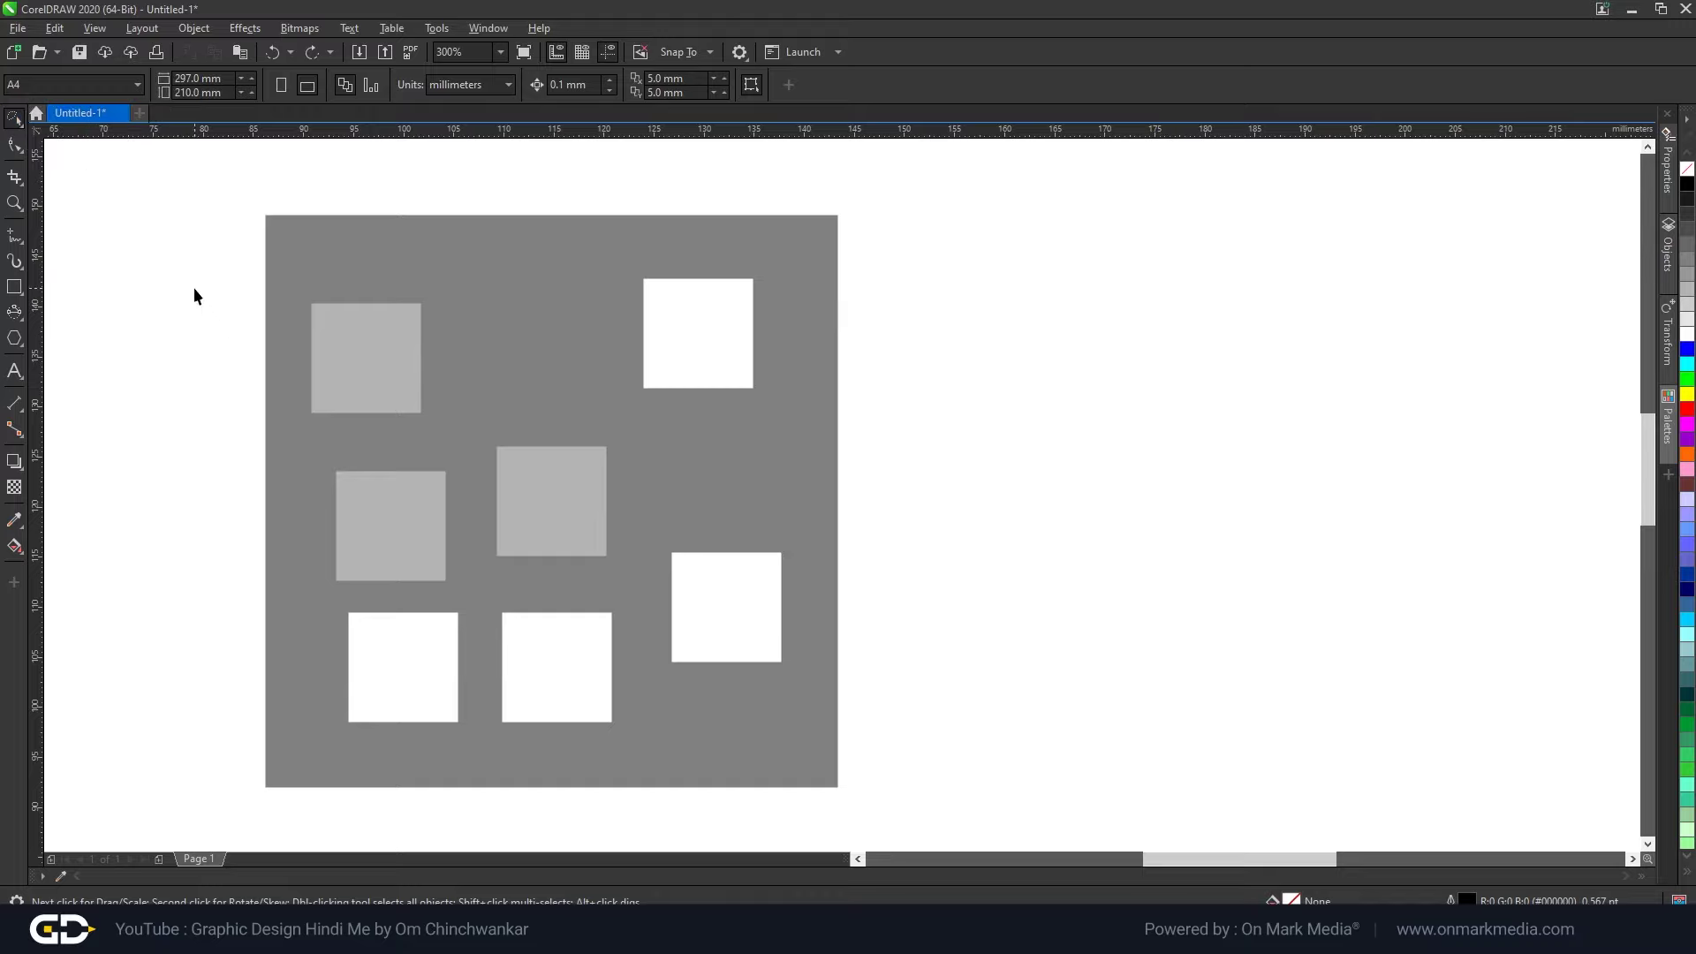
mouse_move(189, 285)
left_mouse_down()
mouse_move(210, 383)
mouse_move(464, 579)
mouse_move(482, 478)
mouse_move(454, 298)
mouse_move(417, 274)
mouse_move(190, 280)
left_mouse_up()
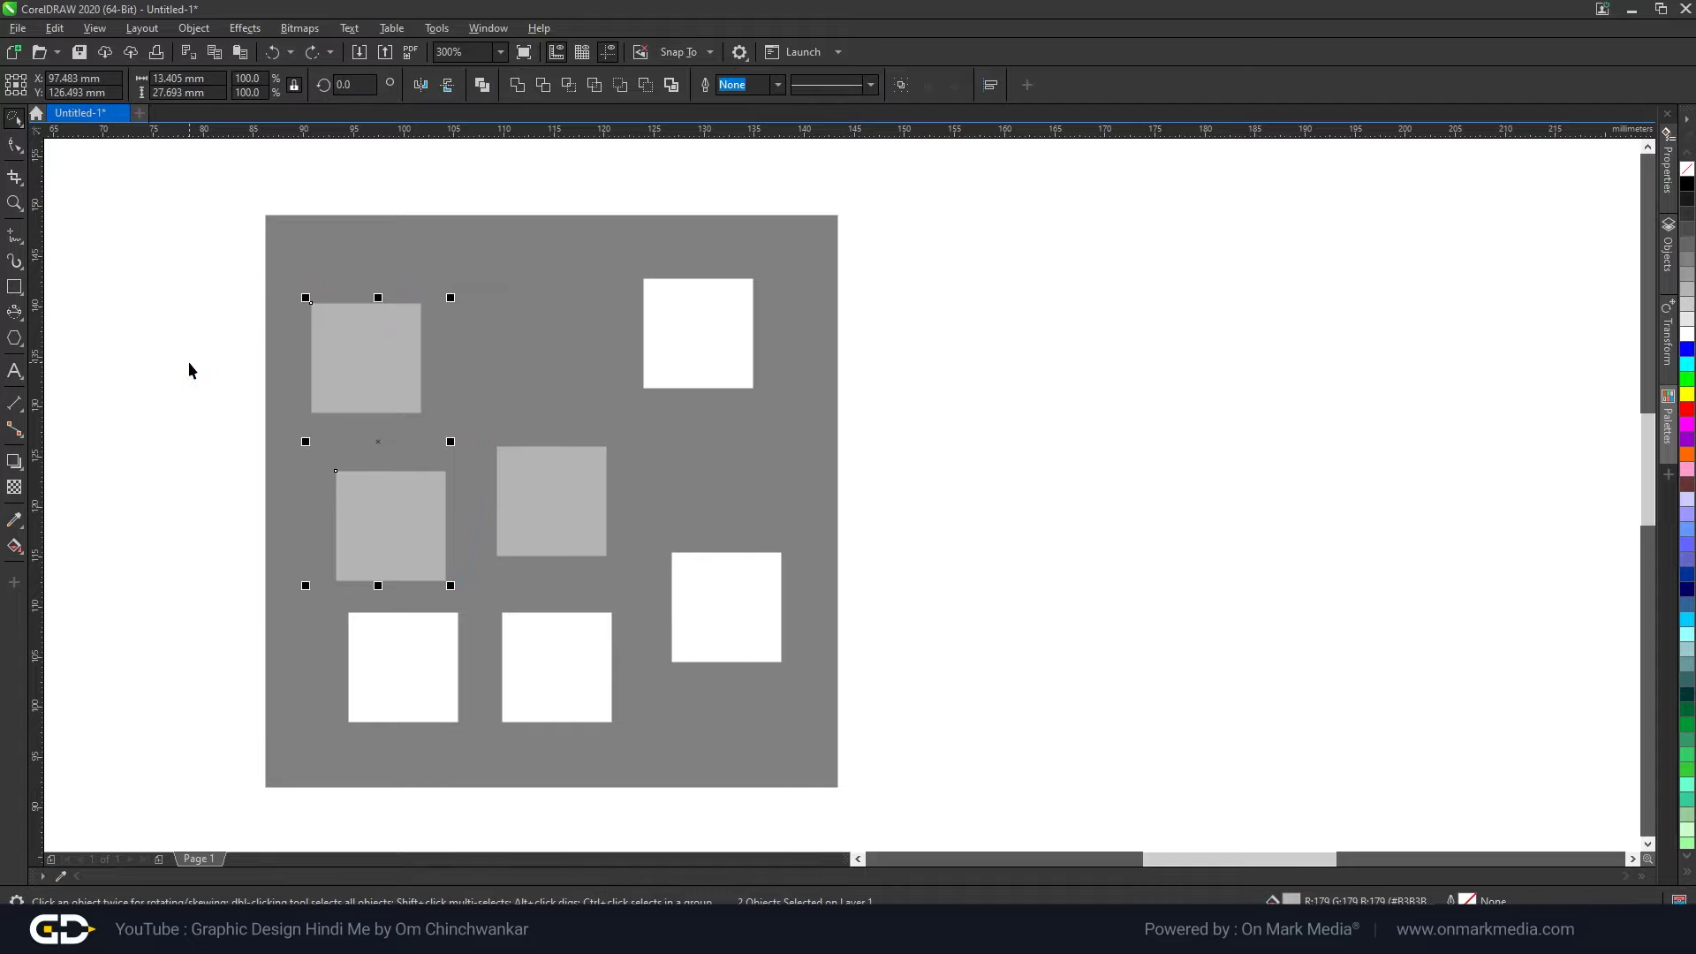
key("Escape")
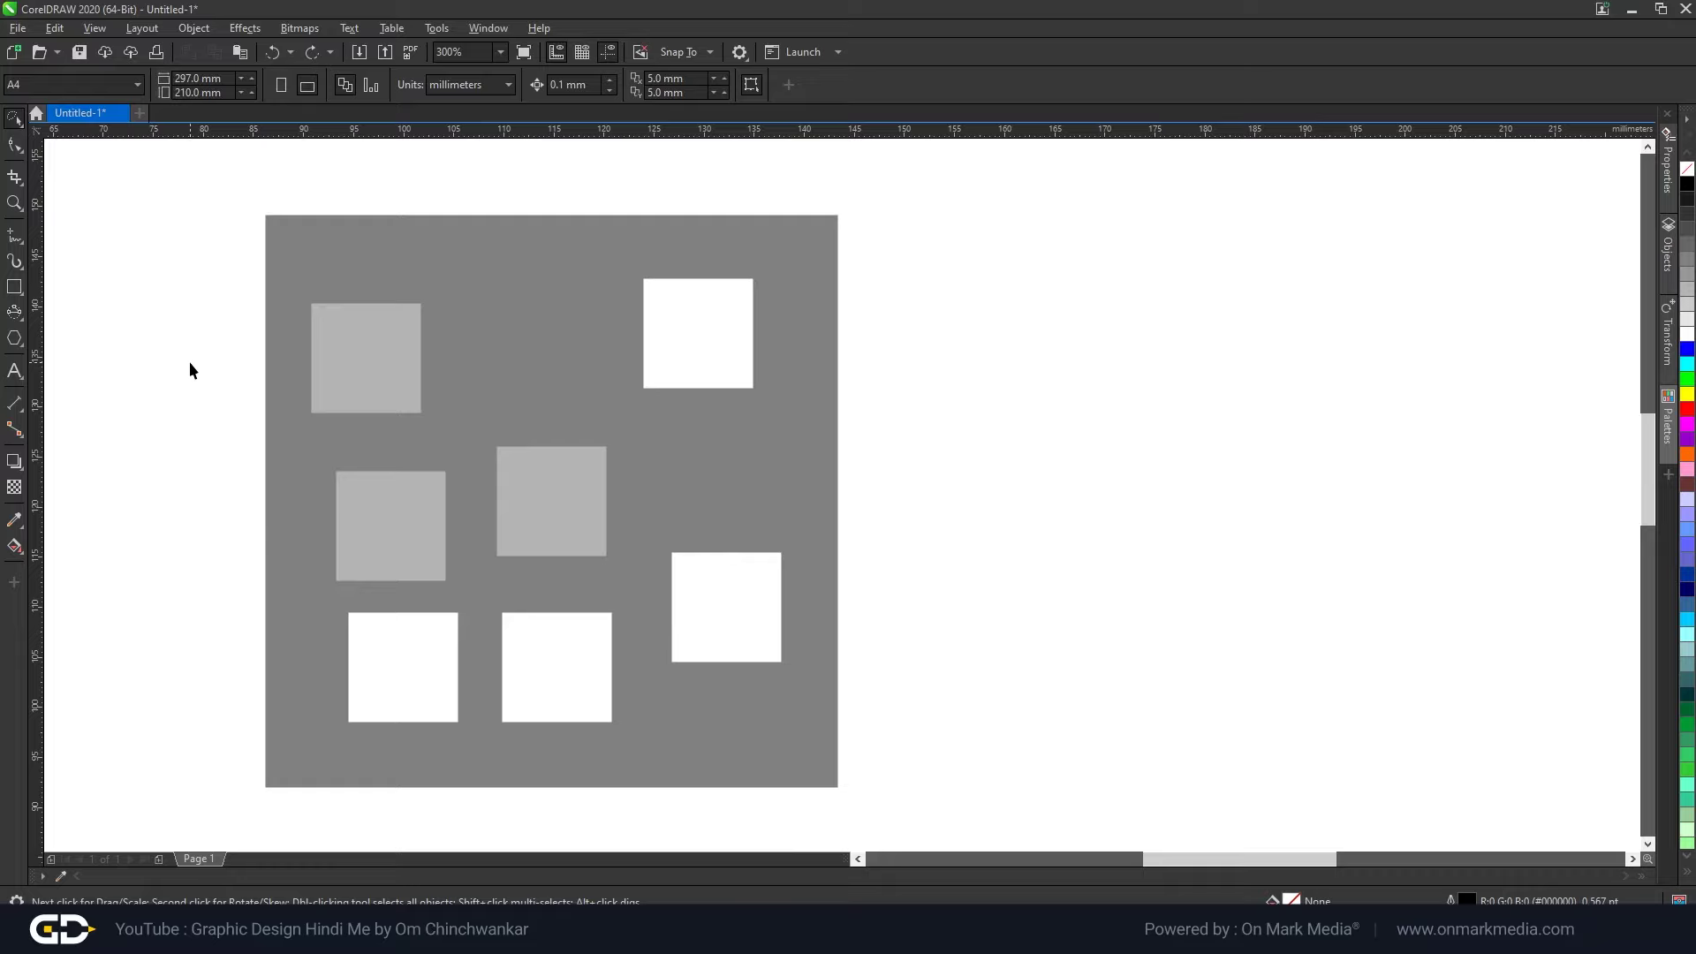
Scale the plain gray square about its centre with Free Transform to about 86 mm wide and 37 mm high
left_click(14, 119)
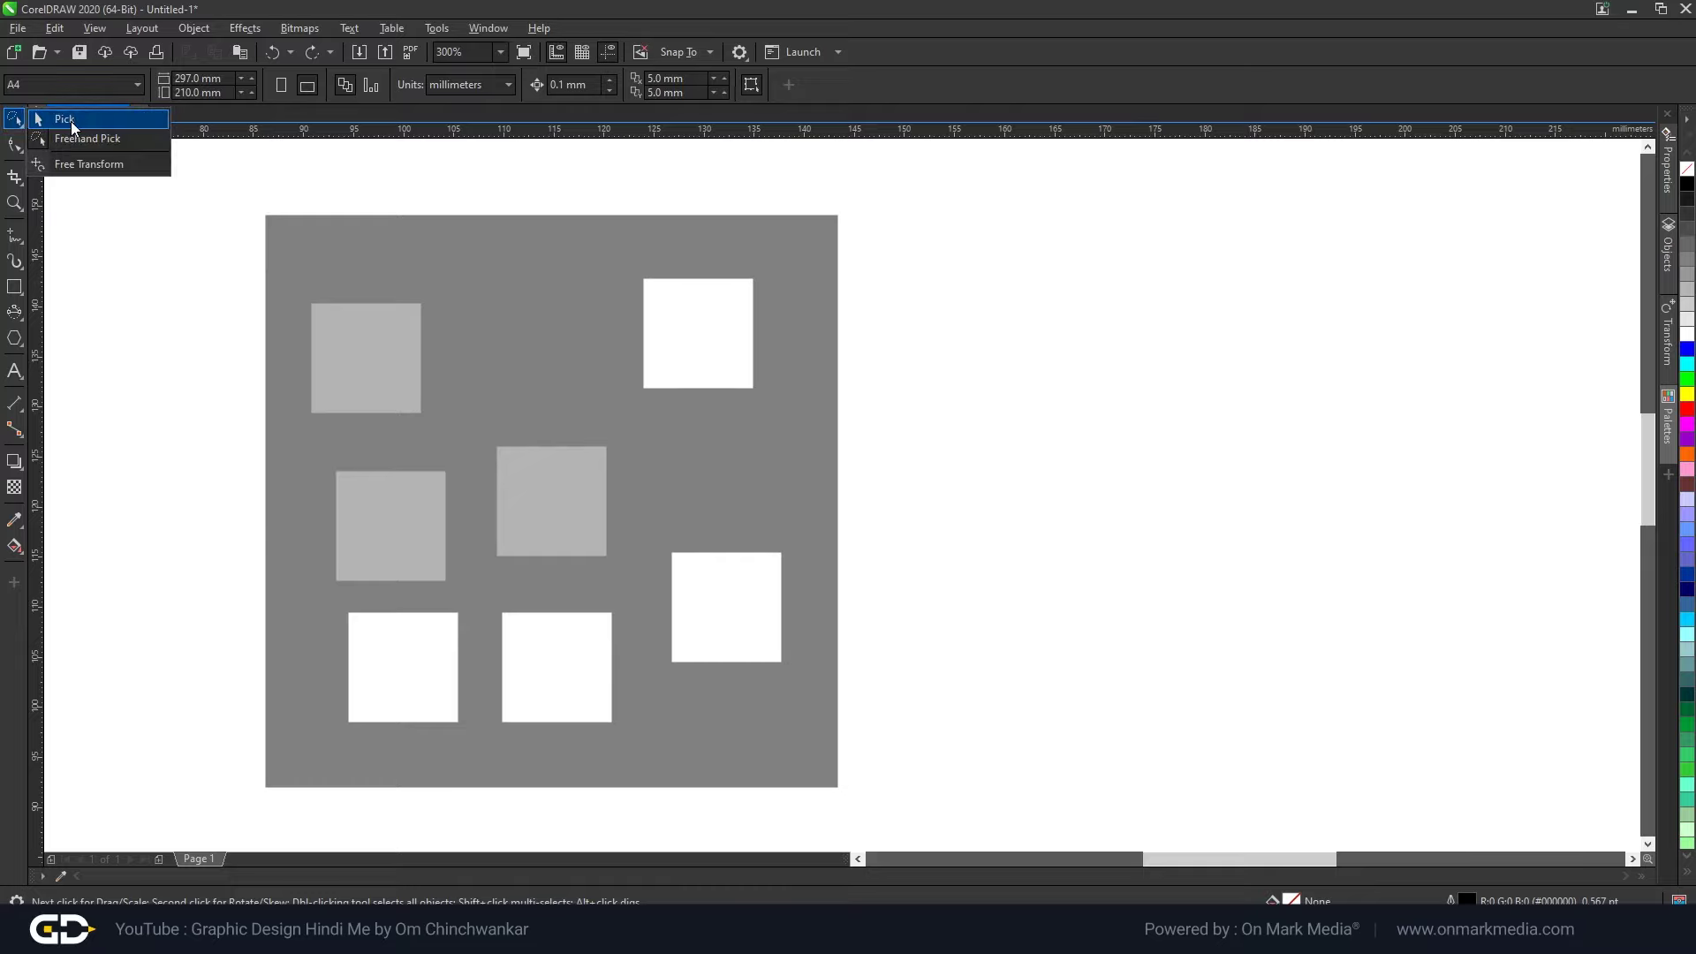
left_click(71, 120)
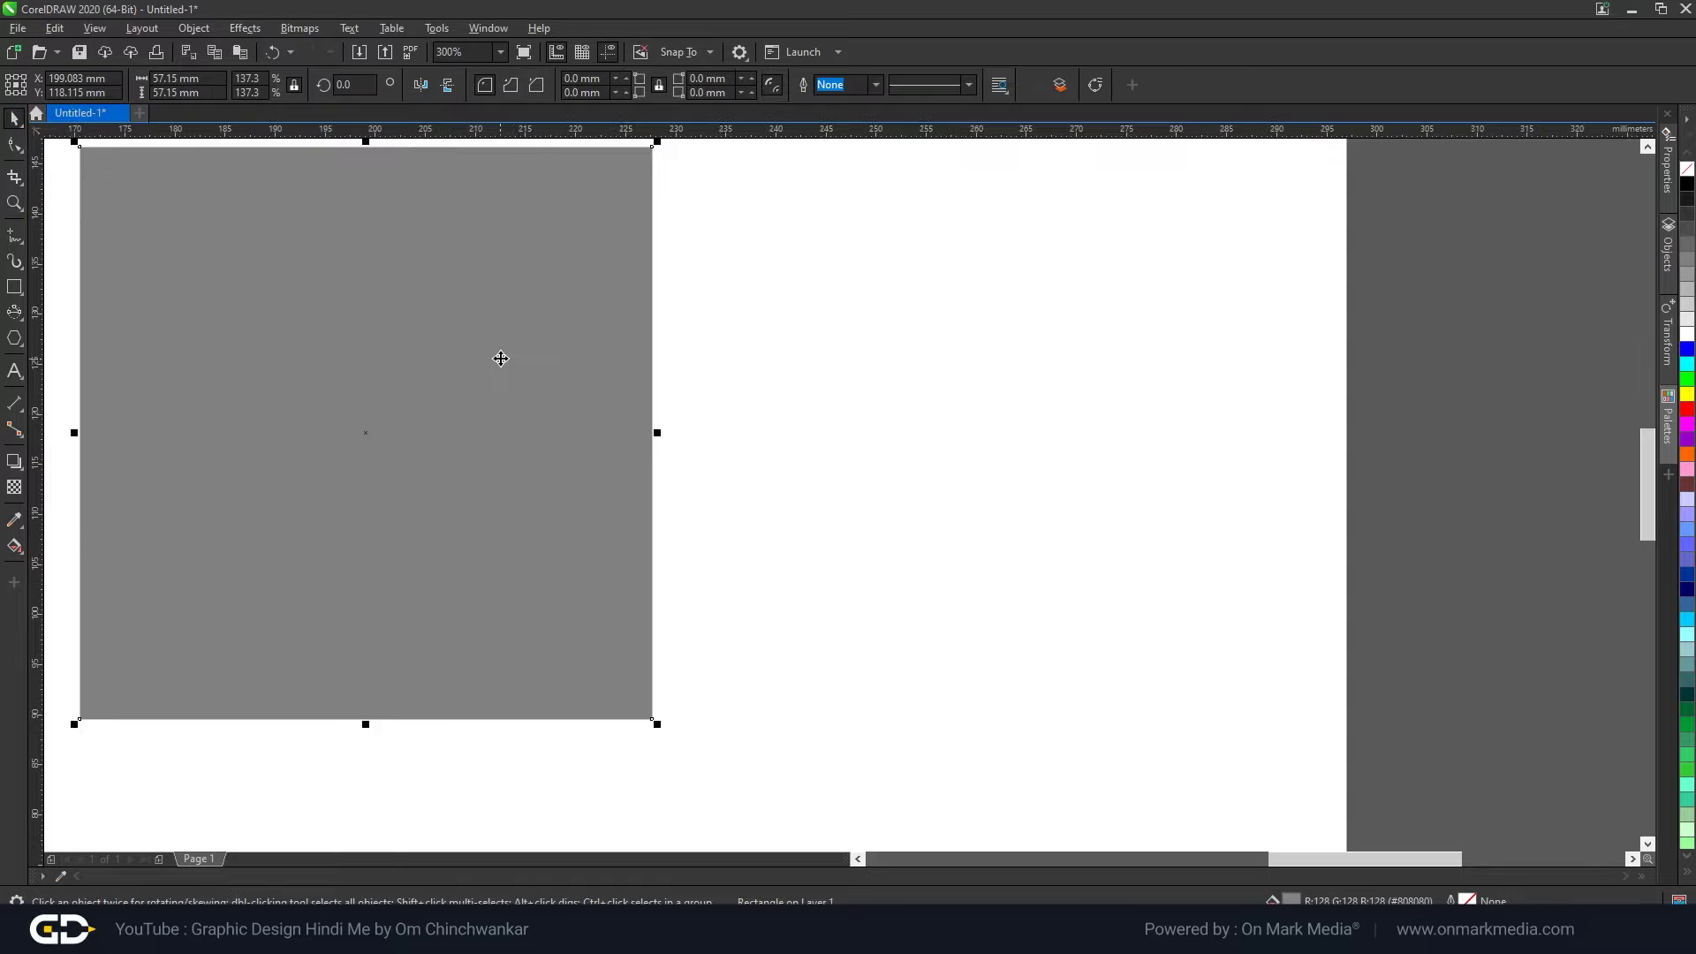
scroll(496, 356, "down", 2)
left_click(15, 118)
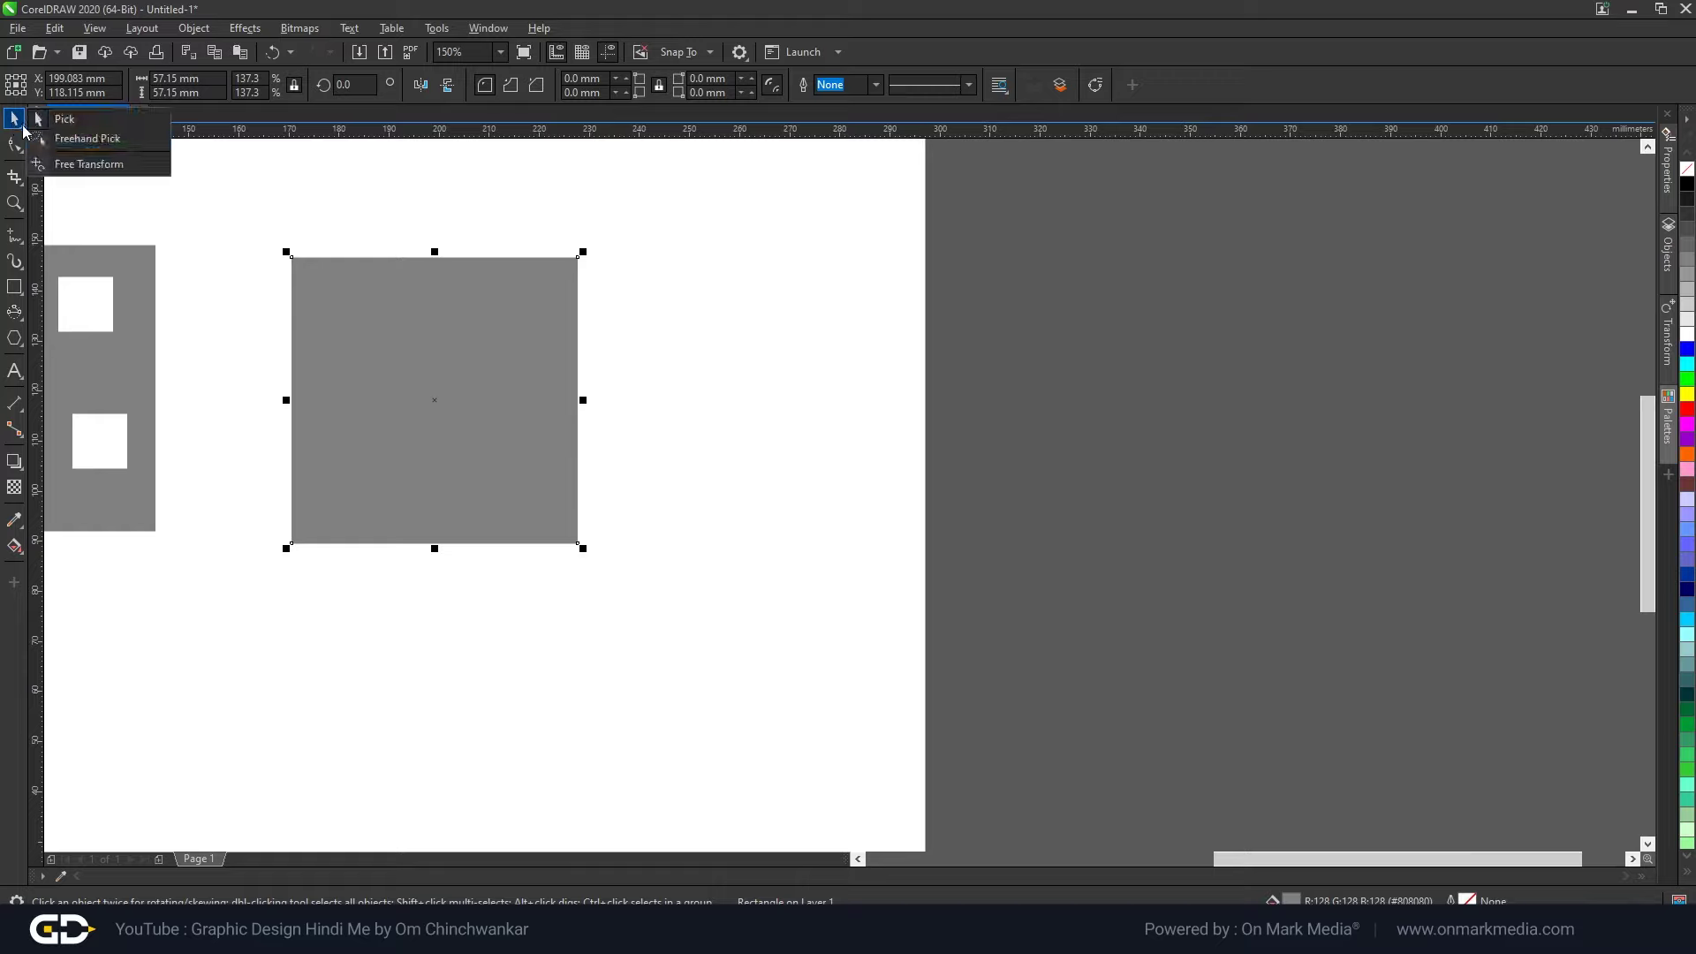
left_click(79, 164)
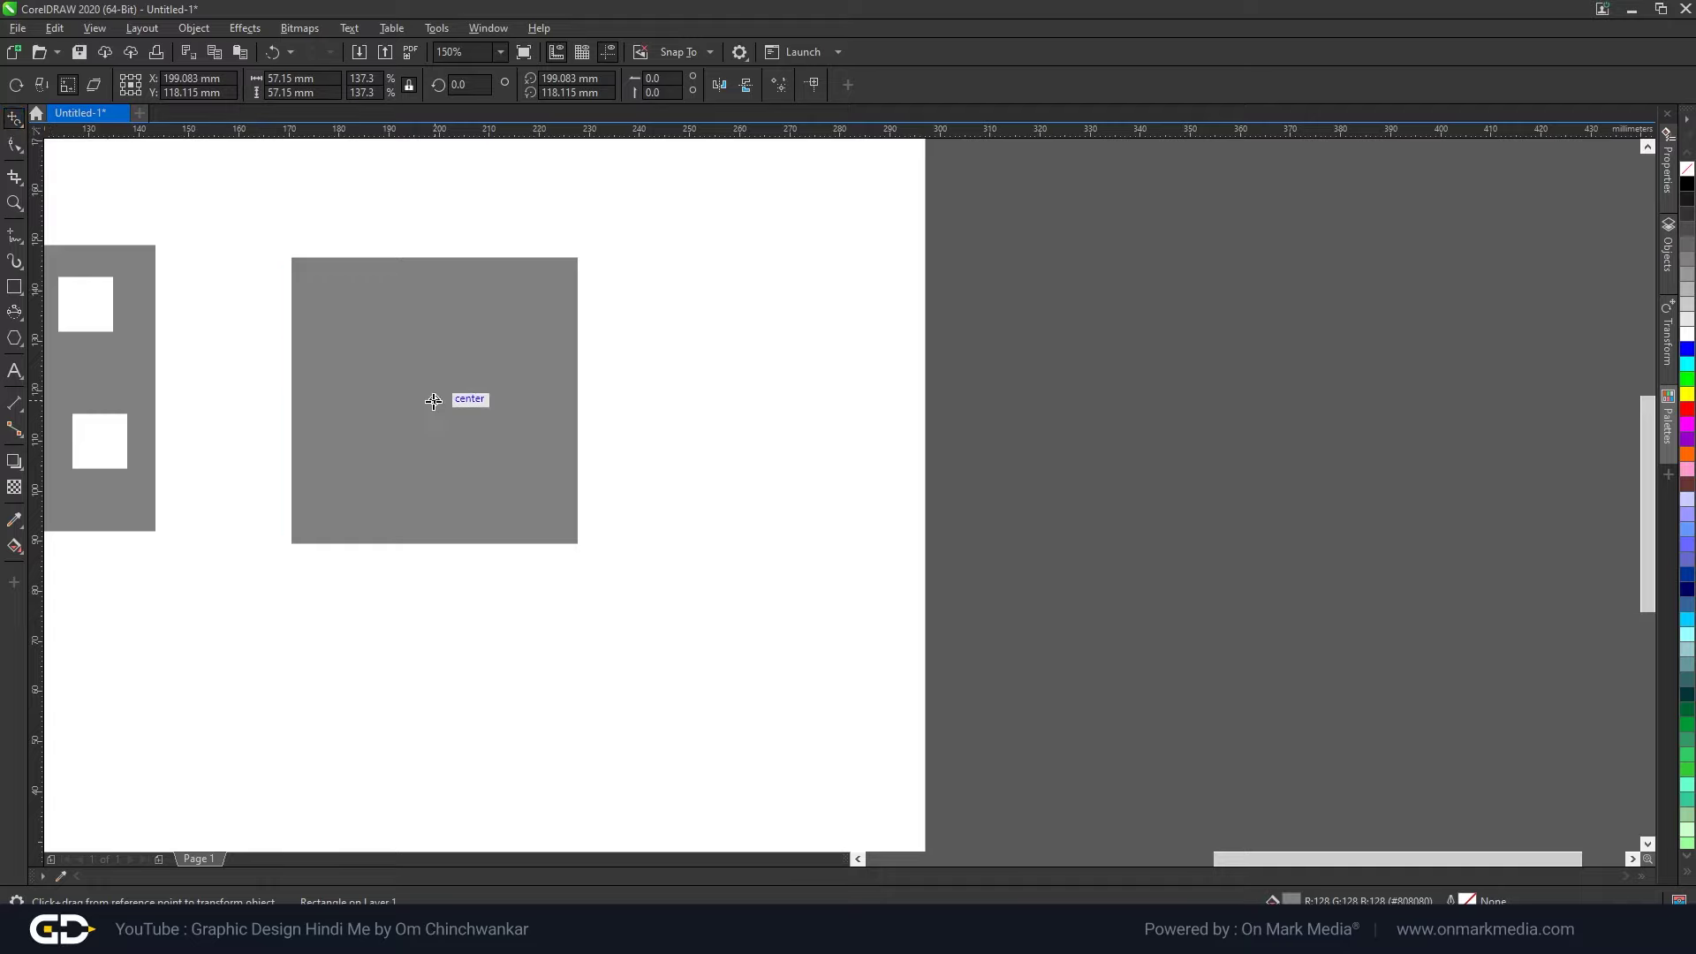
left_click_drag(433, 401, 526, 494)
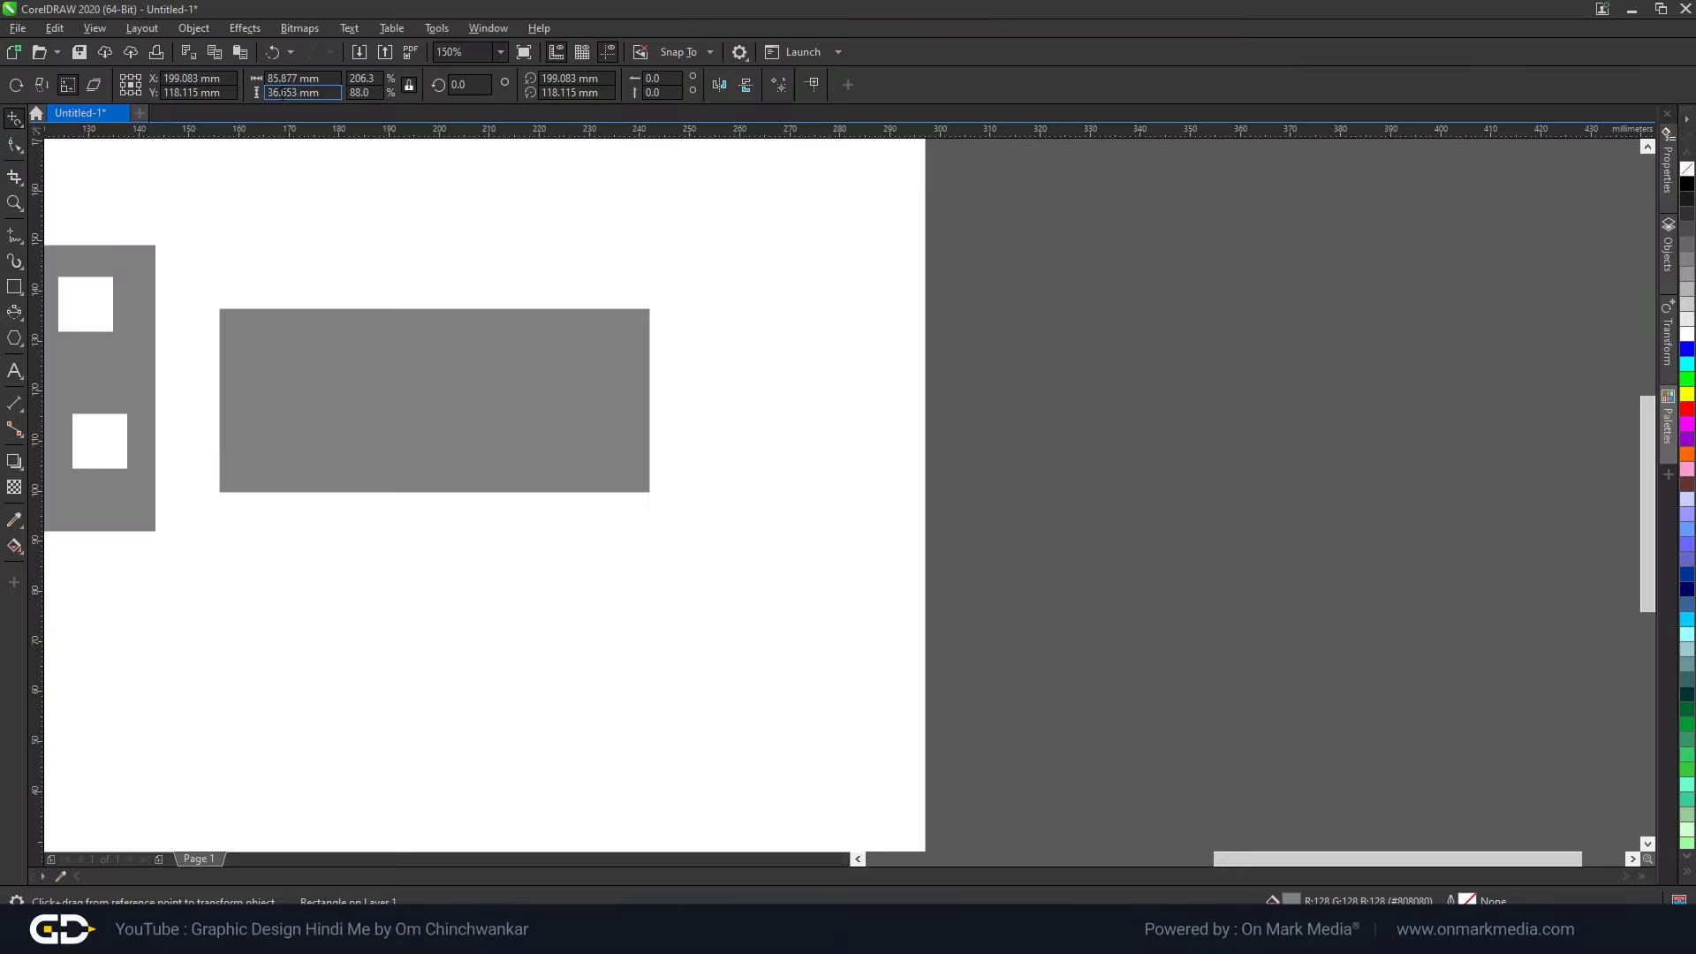
Move the gray rectangle right and down with the Pick tool, and try stretching its bottom edge to a height of about 54 mm
left_click(15, 117)
left_click(53, 120)
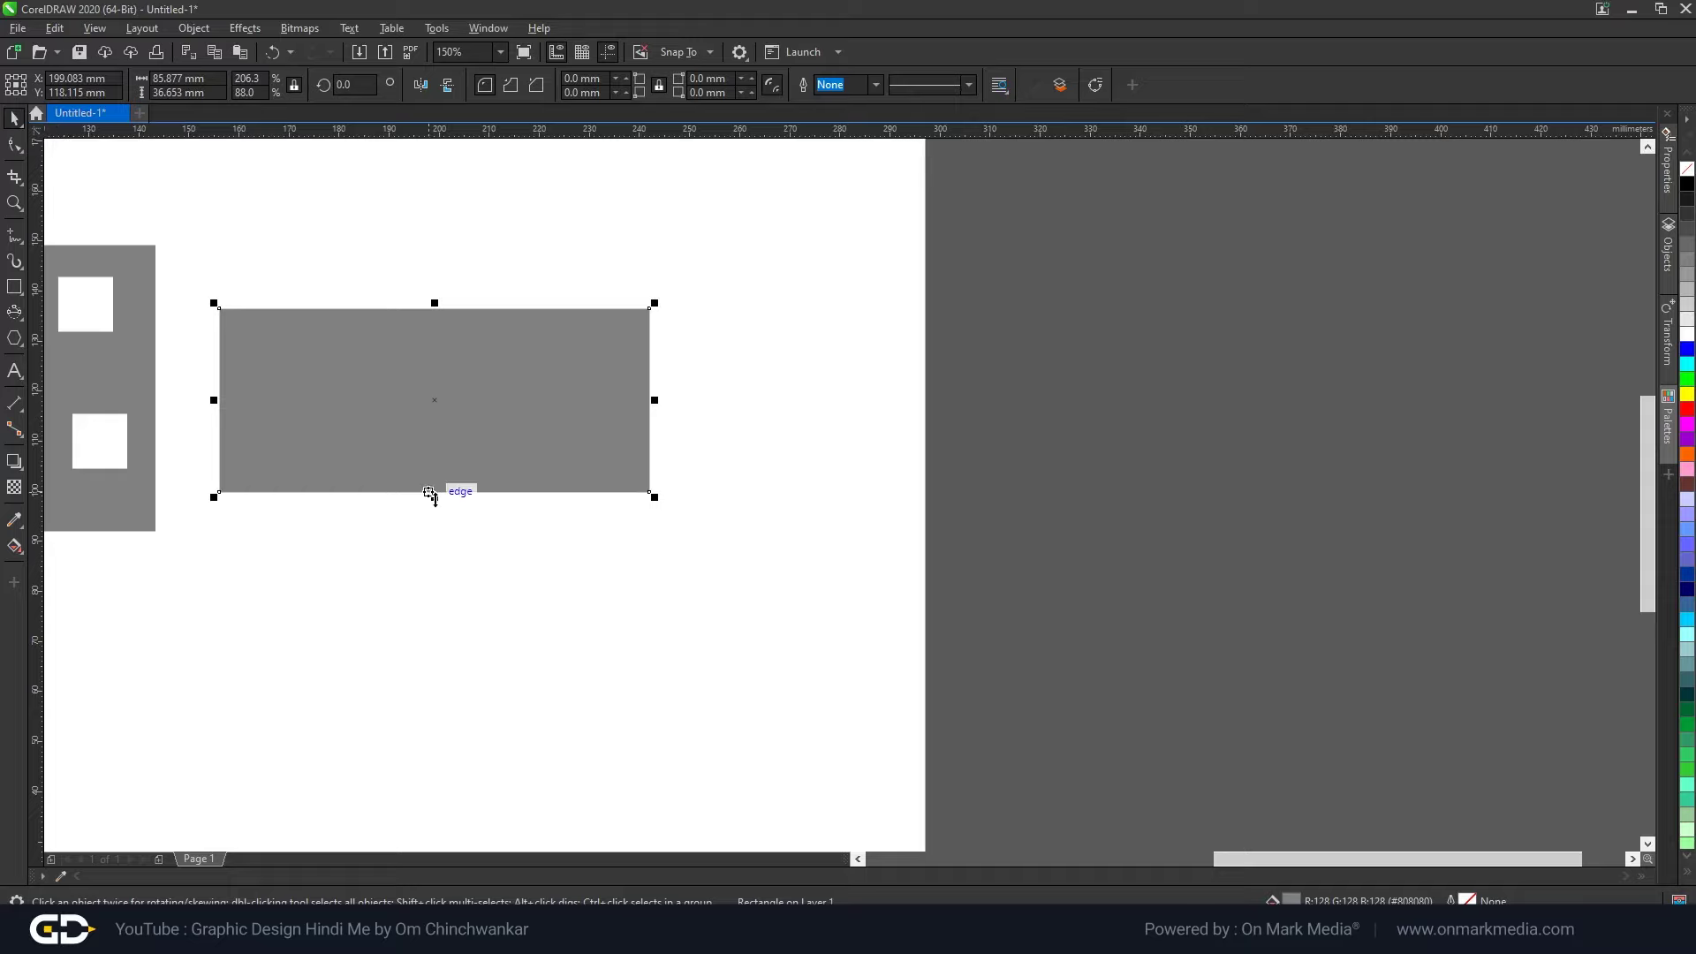
mouse_move(434, 498)
left_mouse_down()
mouse_move(439, 541)
mouse_move(439, 493)
left_mouse_up()
key("ctrl+z")
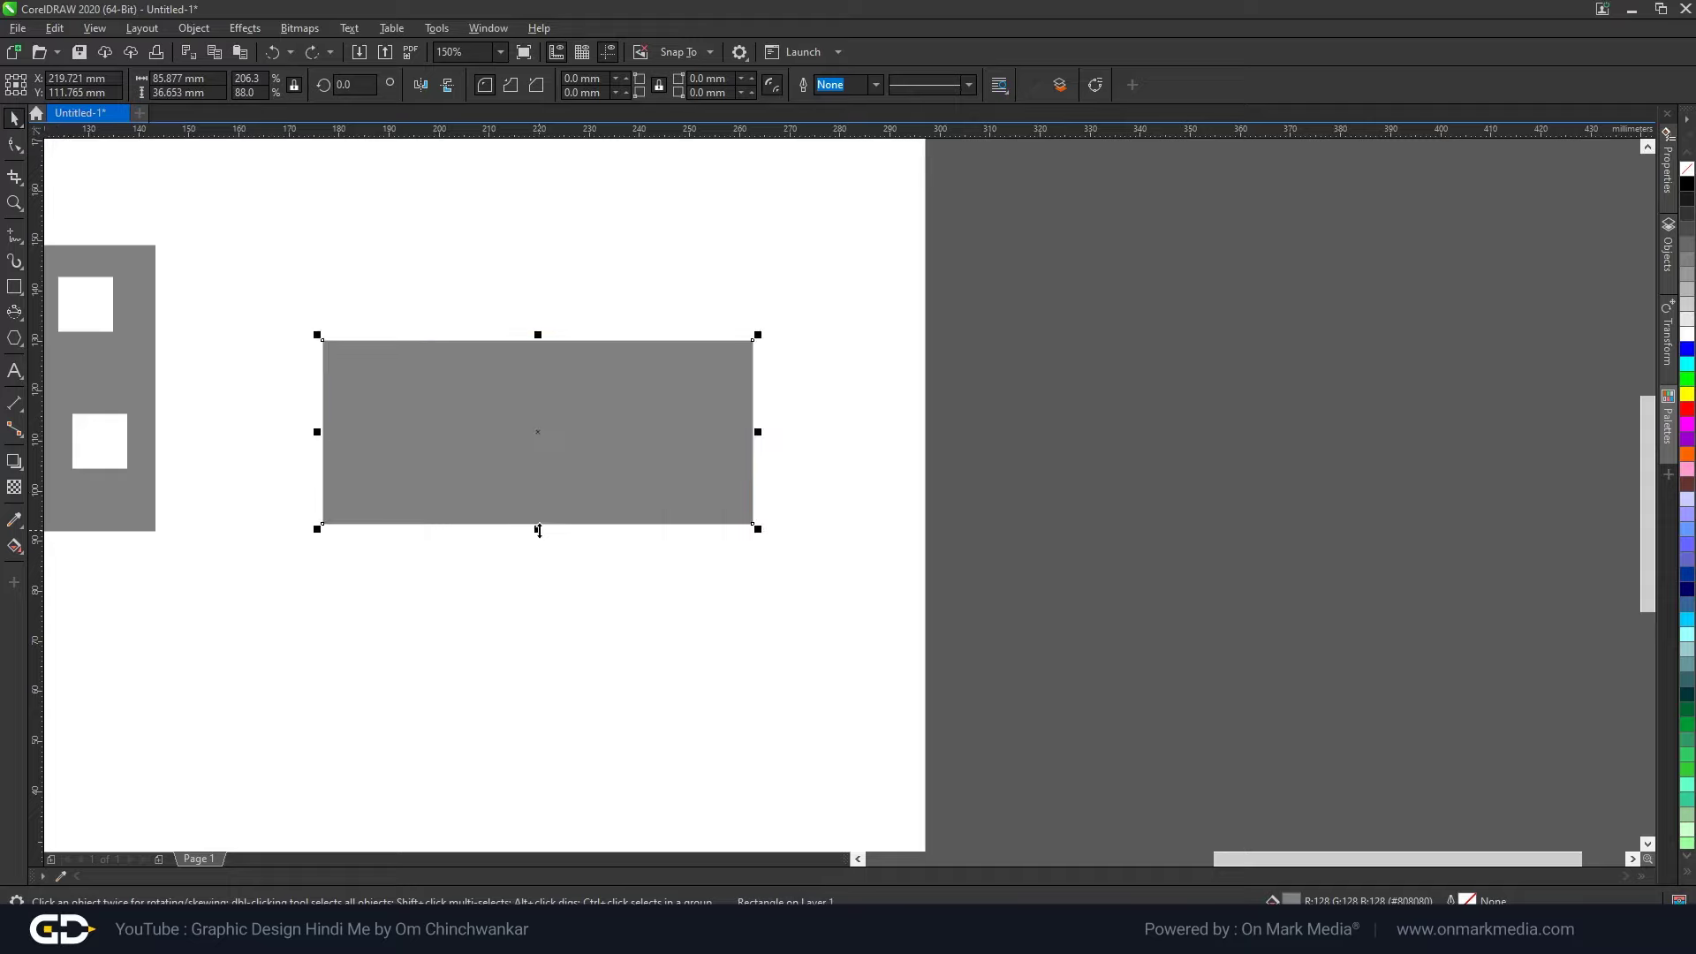
left_click_drag(538, 529, 534, 615)
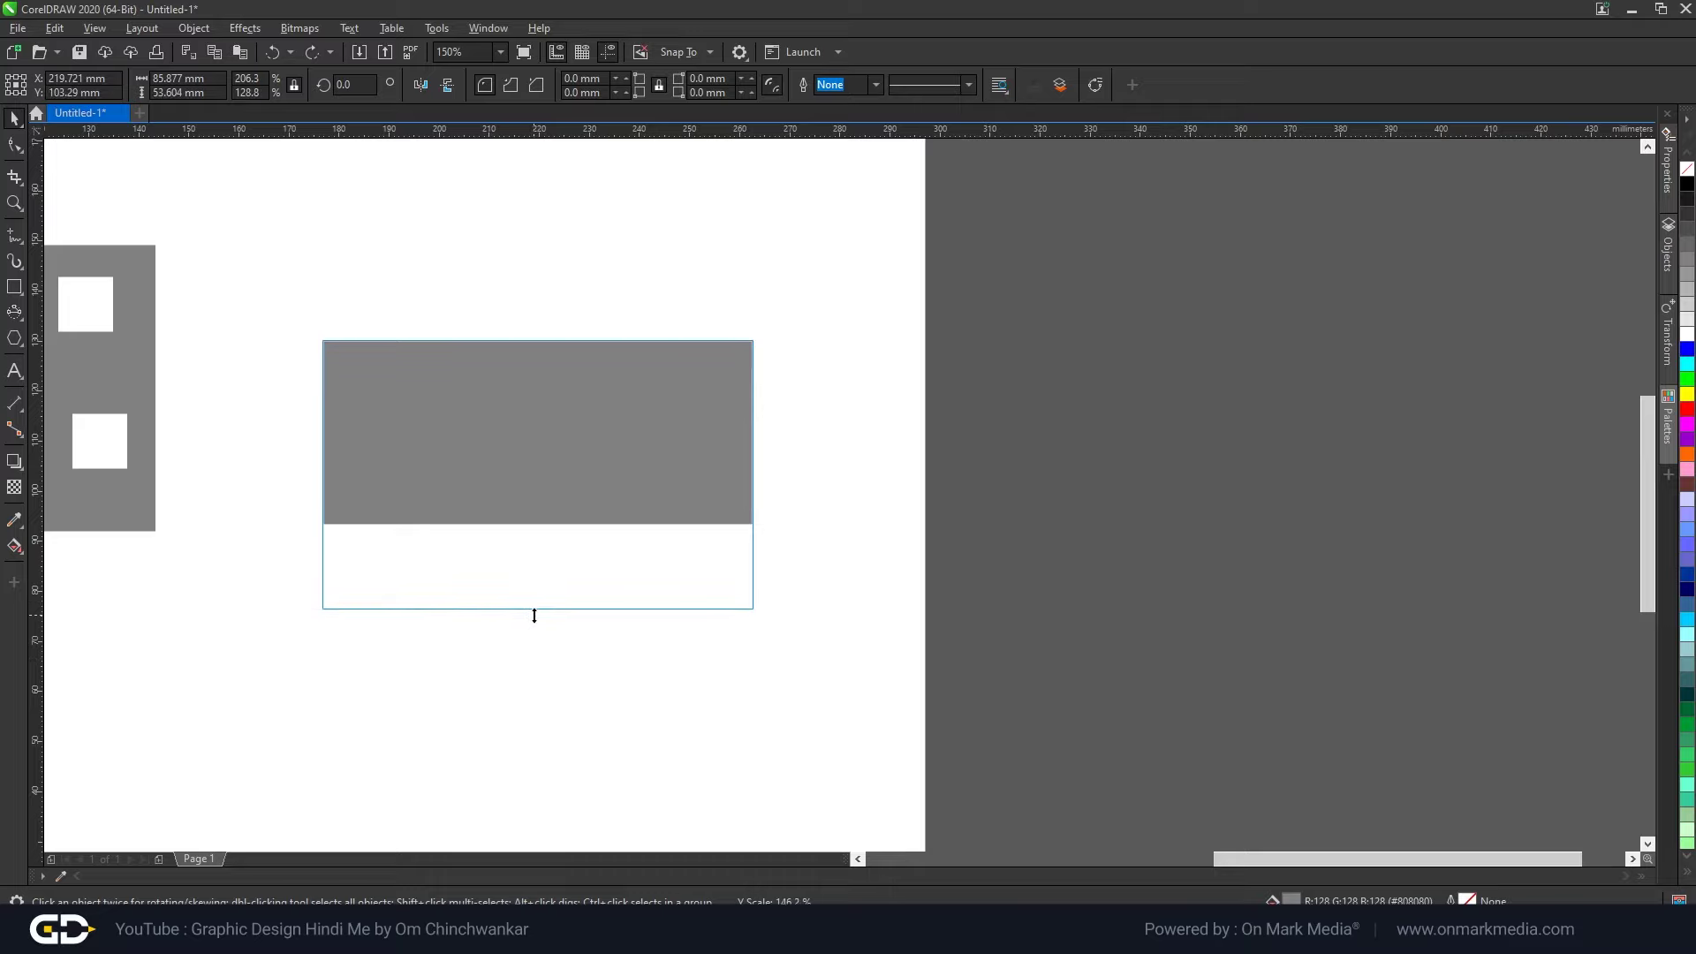
left_click_drag(534, 616, 533, 525)
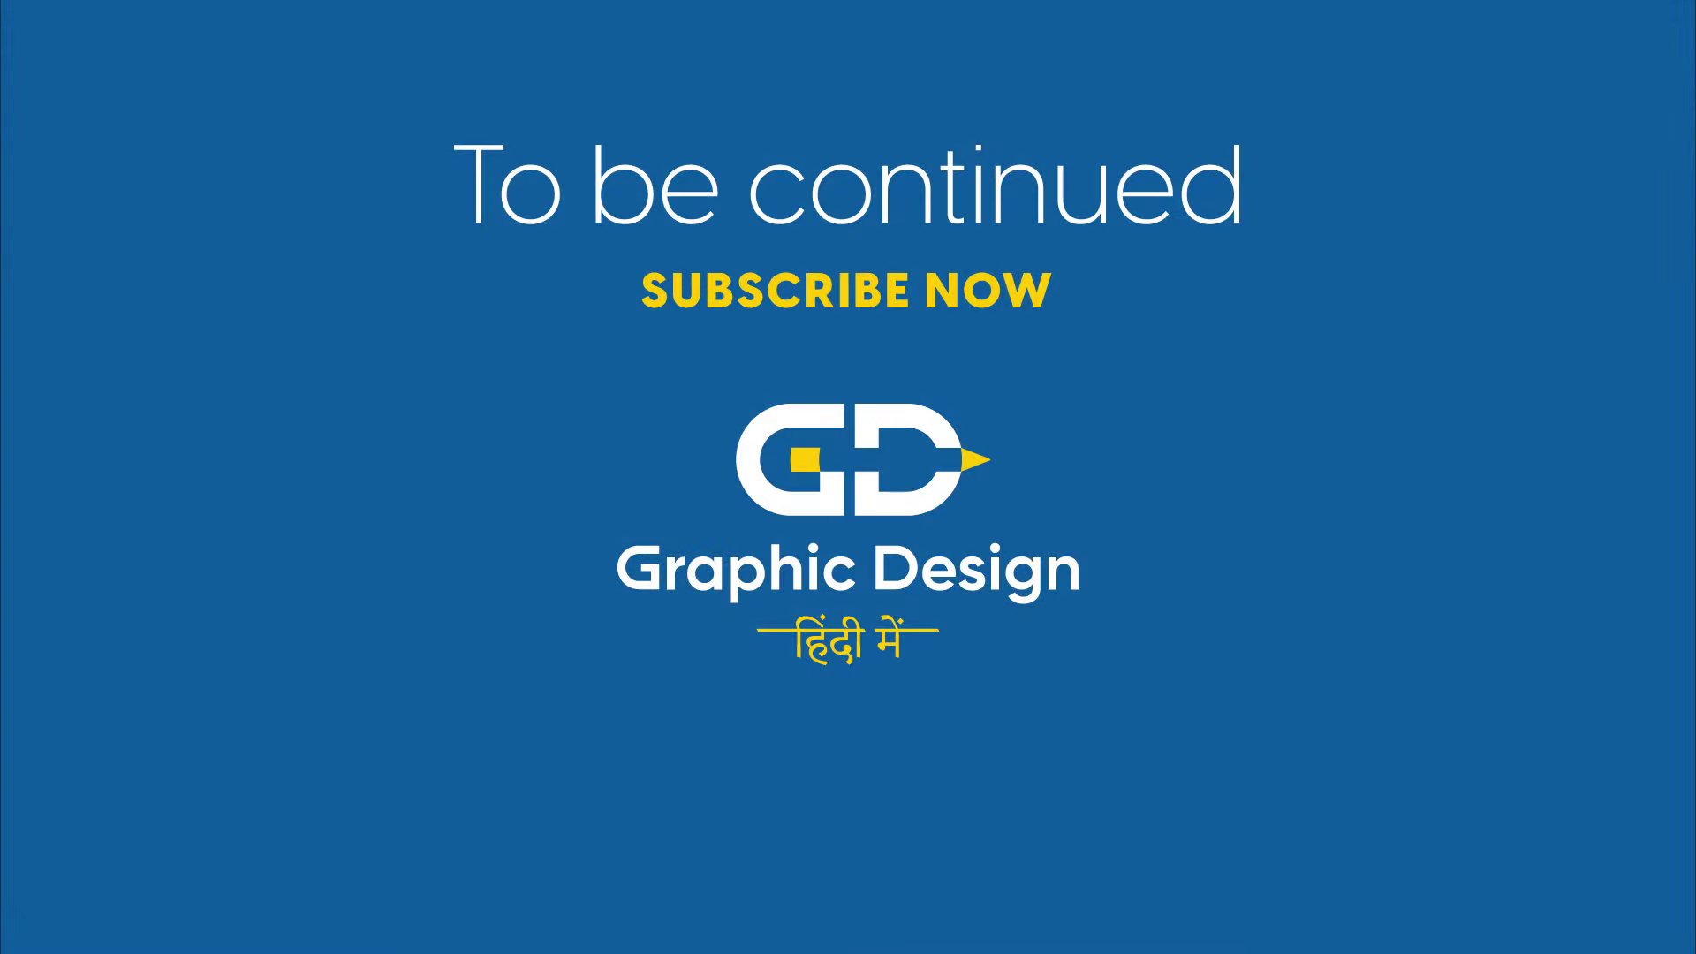